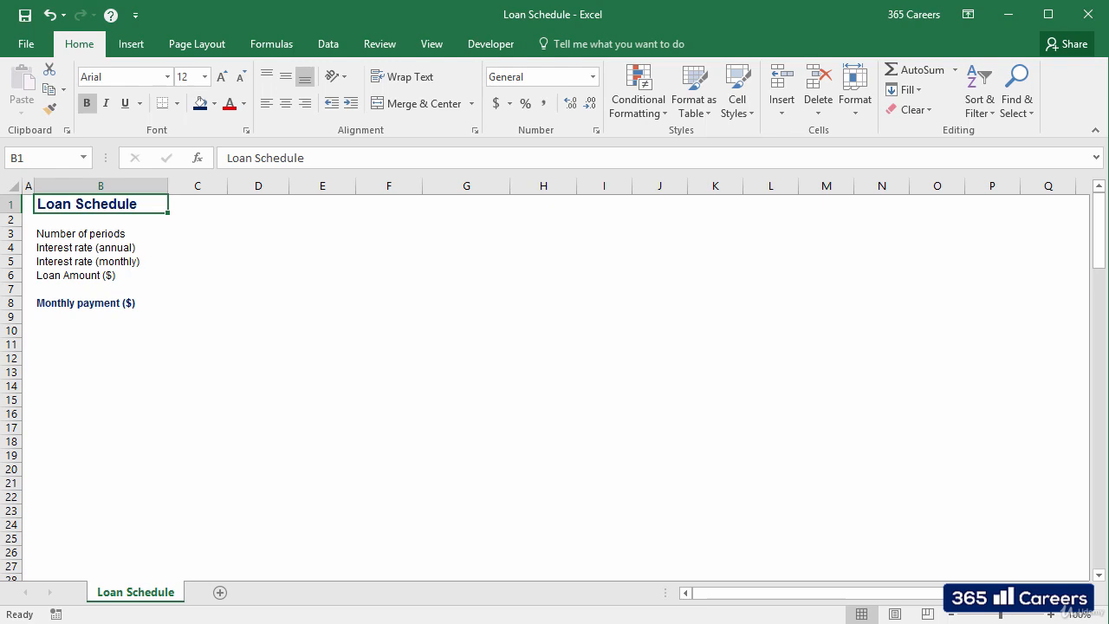
Step: Enter 120 as the number of periods in C3 and 3% as the annual interest rate in C4
{"action": "left_click", "coordinate": [100, 234]}
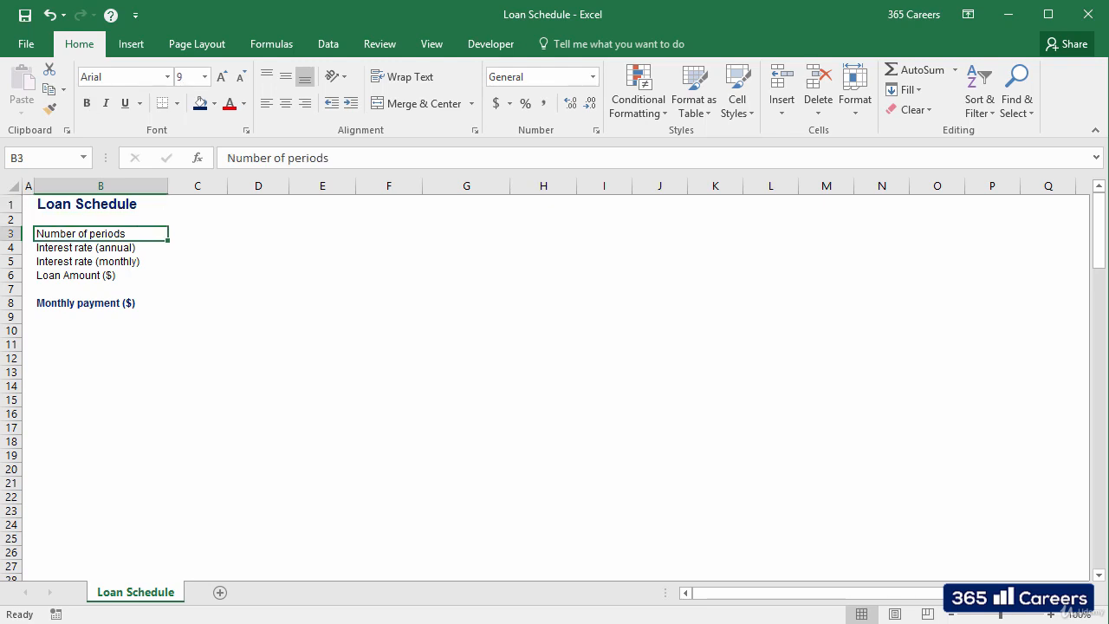
{"action": "left_click", "coordinate": [198, 234]}
{"action": "type", "text": "120"}
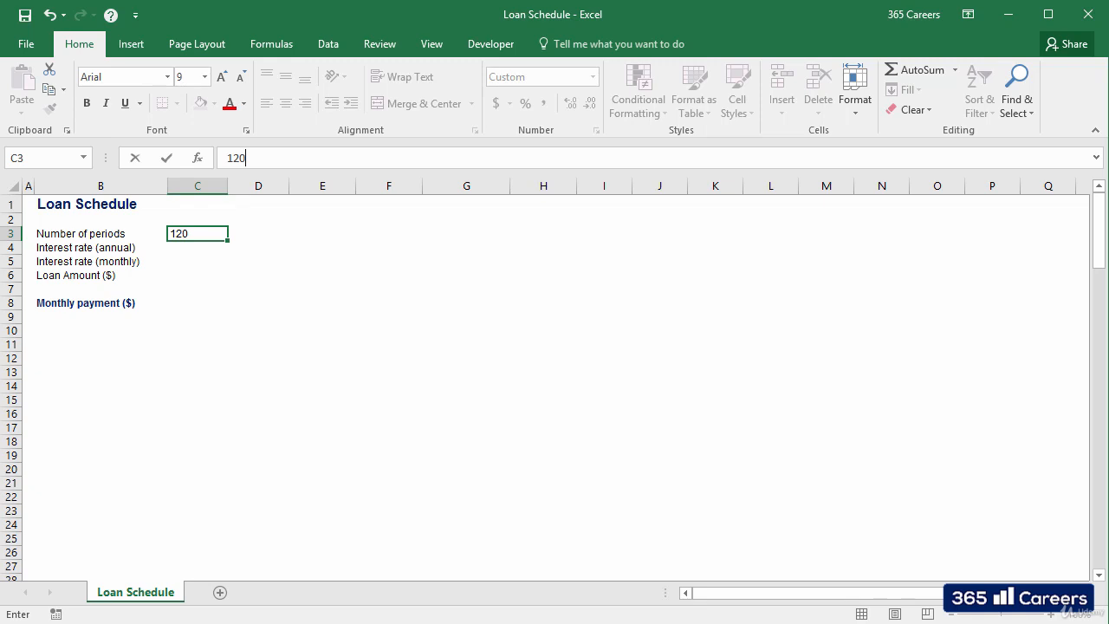
{"action": "key", "text": "Return"}
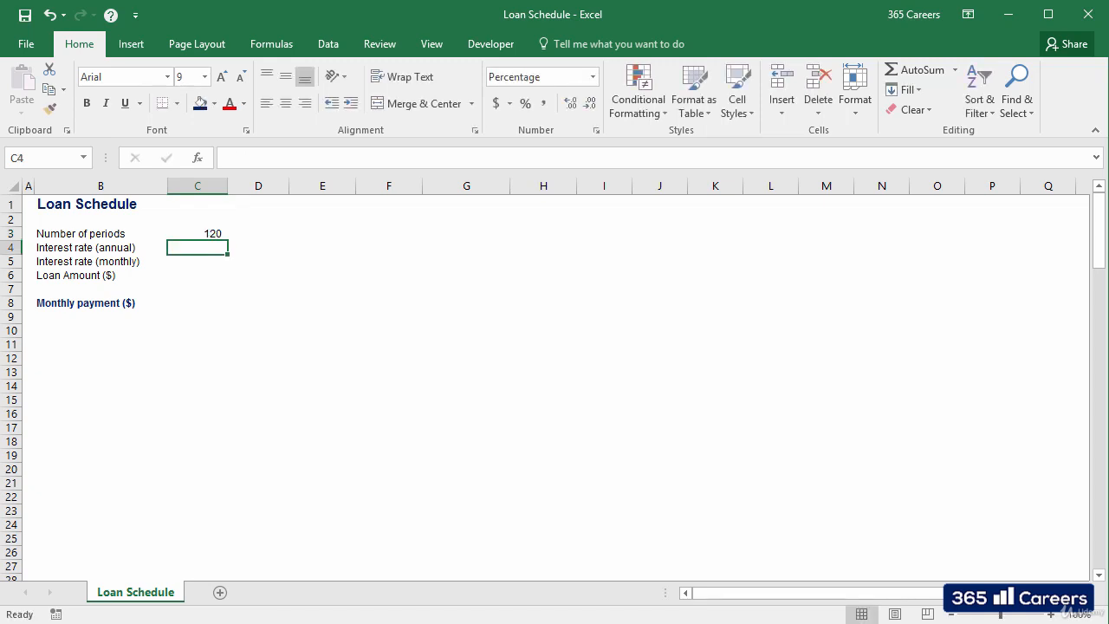
{"action": "type", "text": "3"}
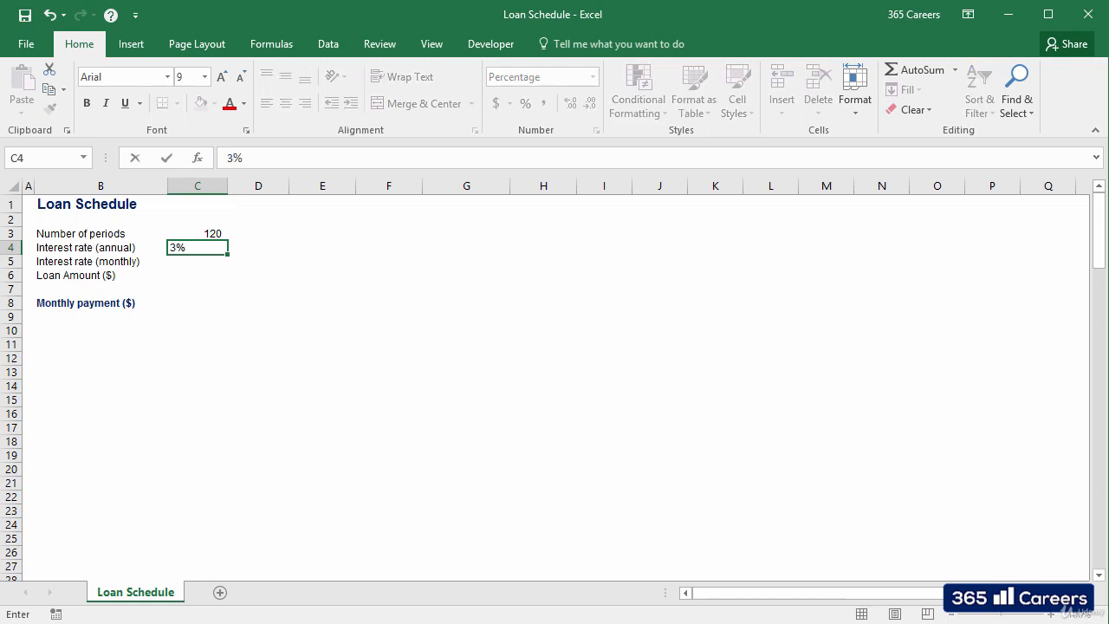
{"action": "key", "text": "Return"}
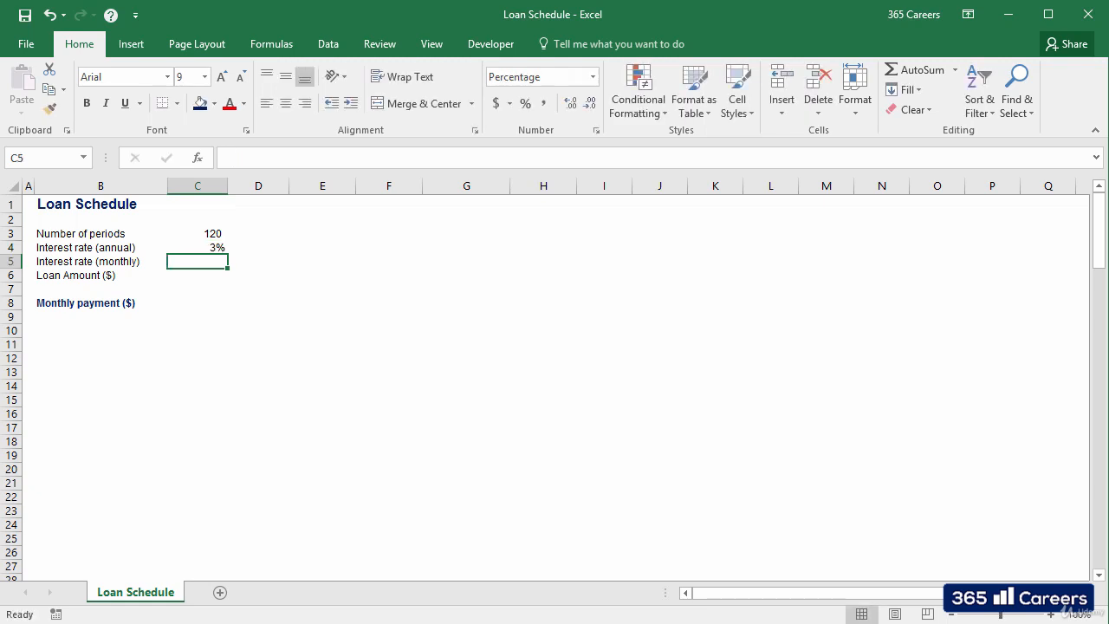
Step: Calculate the monthly interest rate in C5 with the formula =C4/12
{"action": "type", "text": "="}
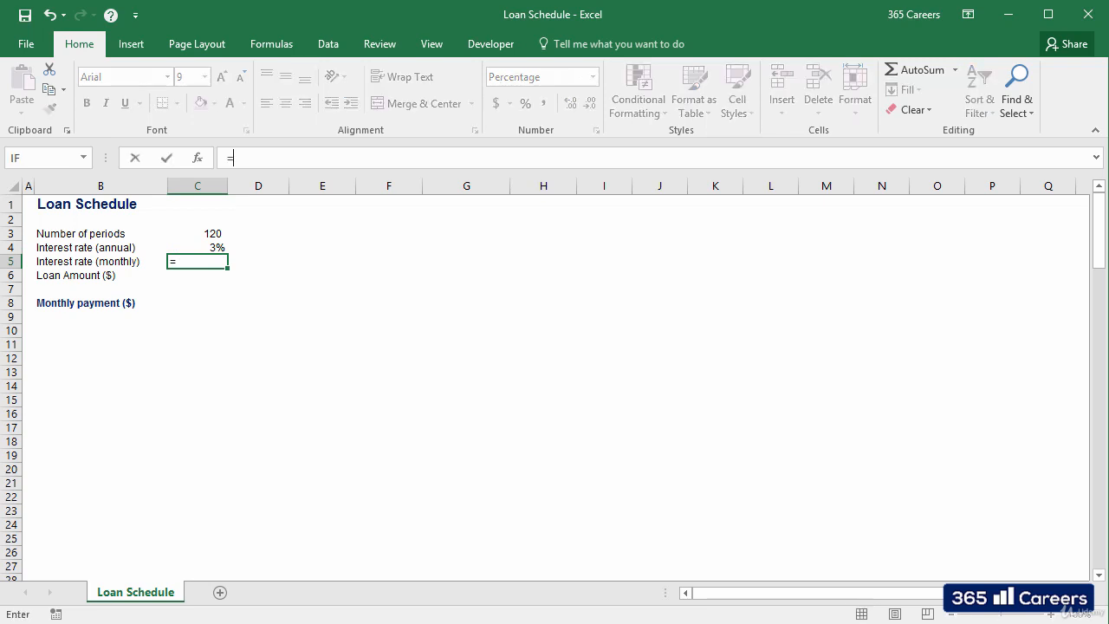
{"action": "key", "text": "Up"}
{"action": "type", "text": "/12"}
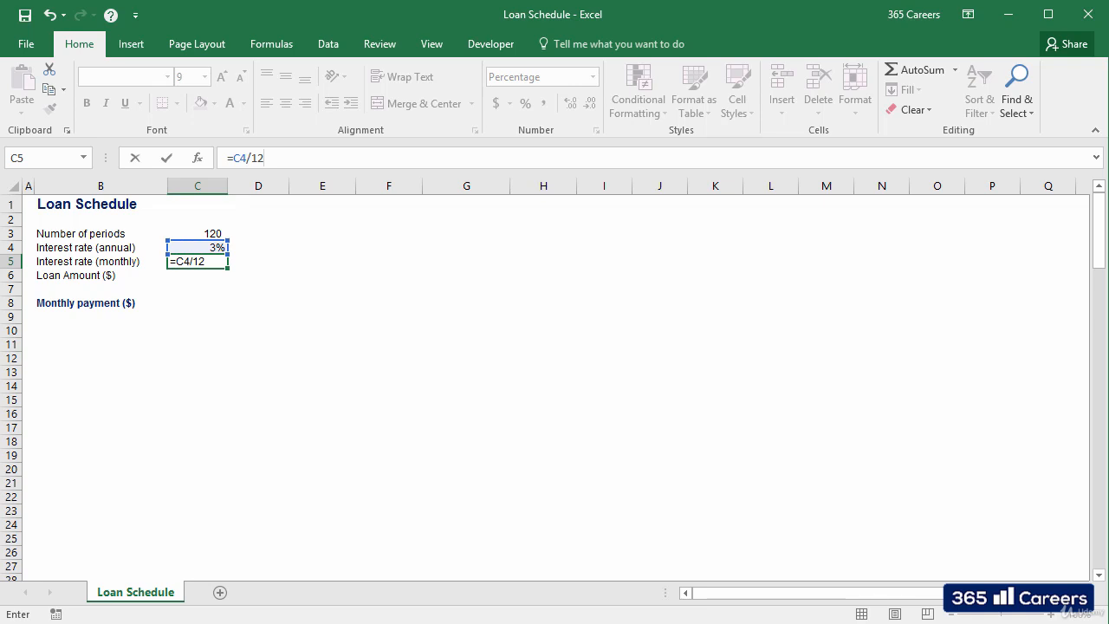
{"action": "key", "text": "ctrl+Return"}
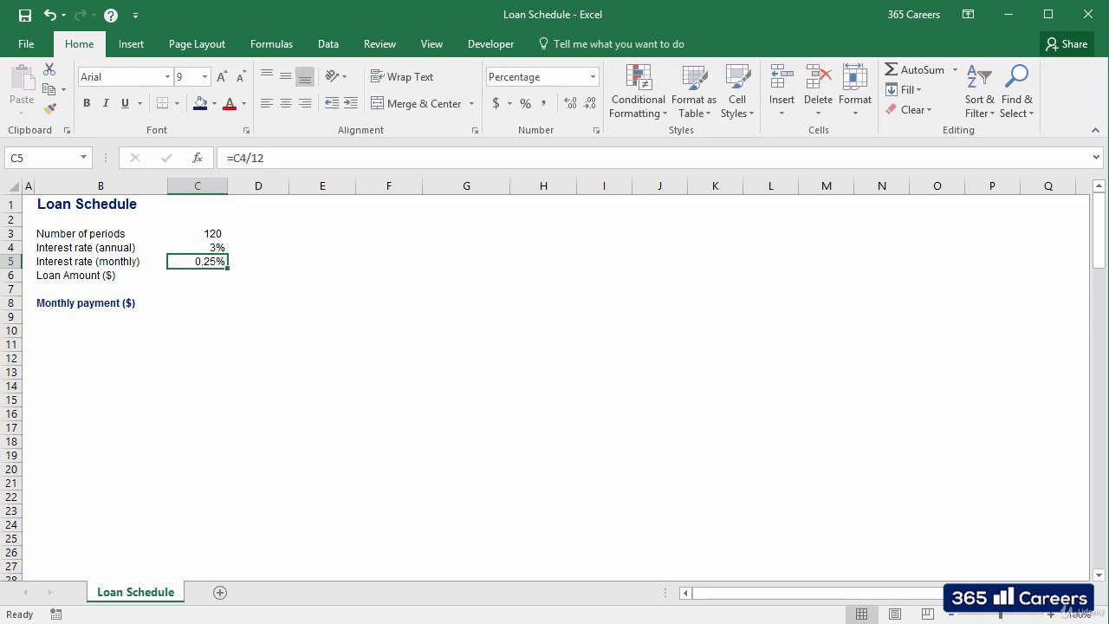
Step: Enter a loan amount of 300000 in C6
{"action": "key", "text": "Down"}
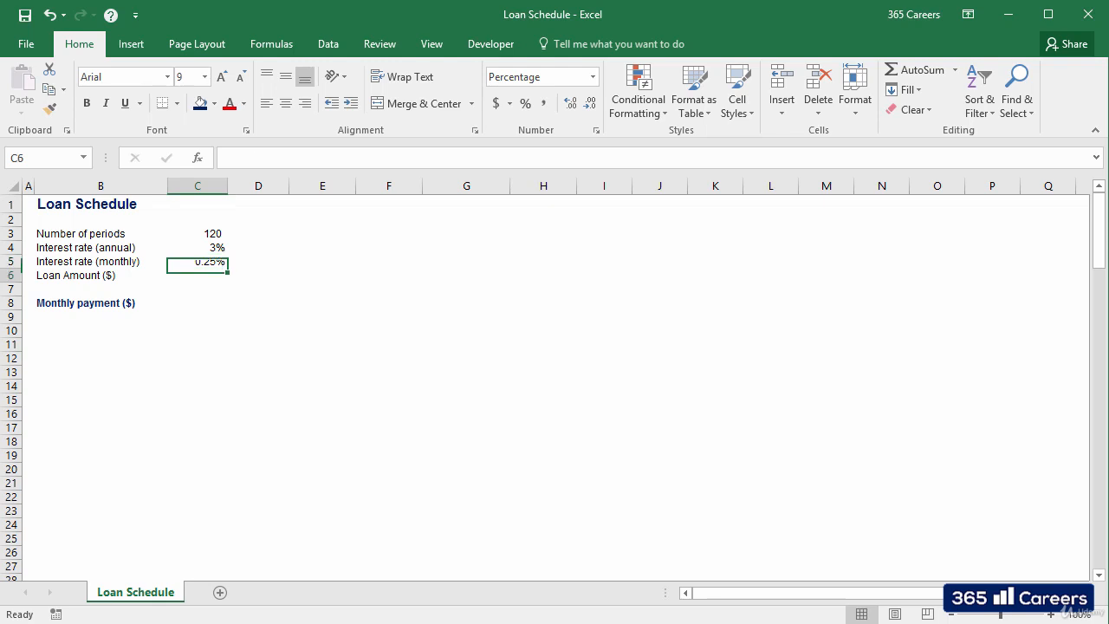
{"action": "type", "text": "300000"}
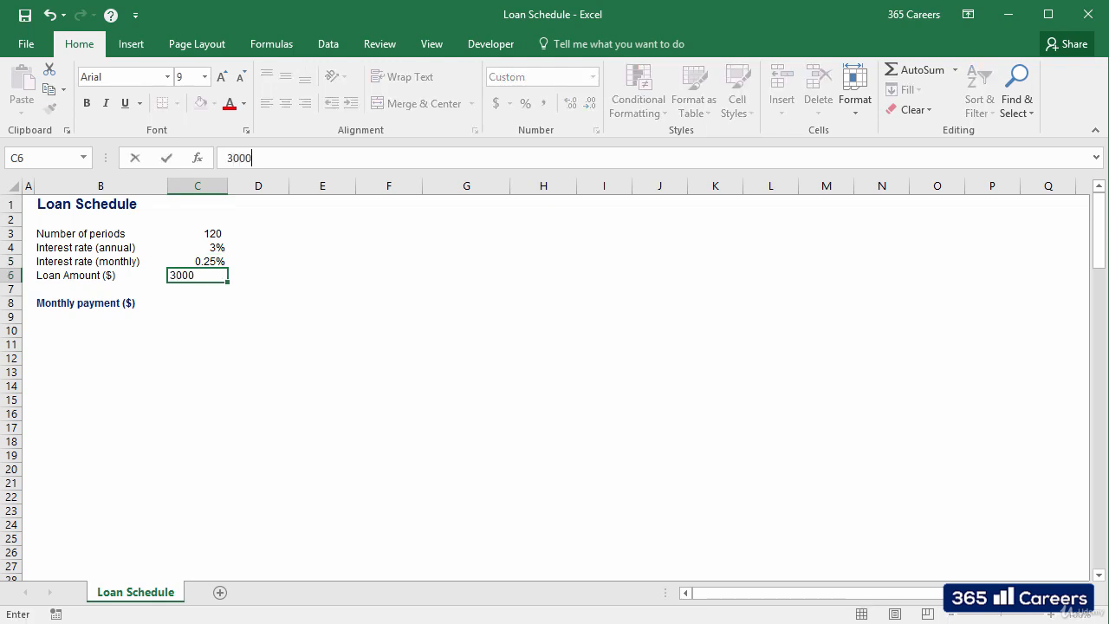
{"action": "key", "text": "ctrl+Return"}
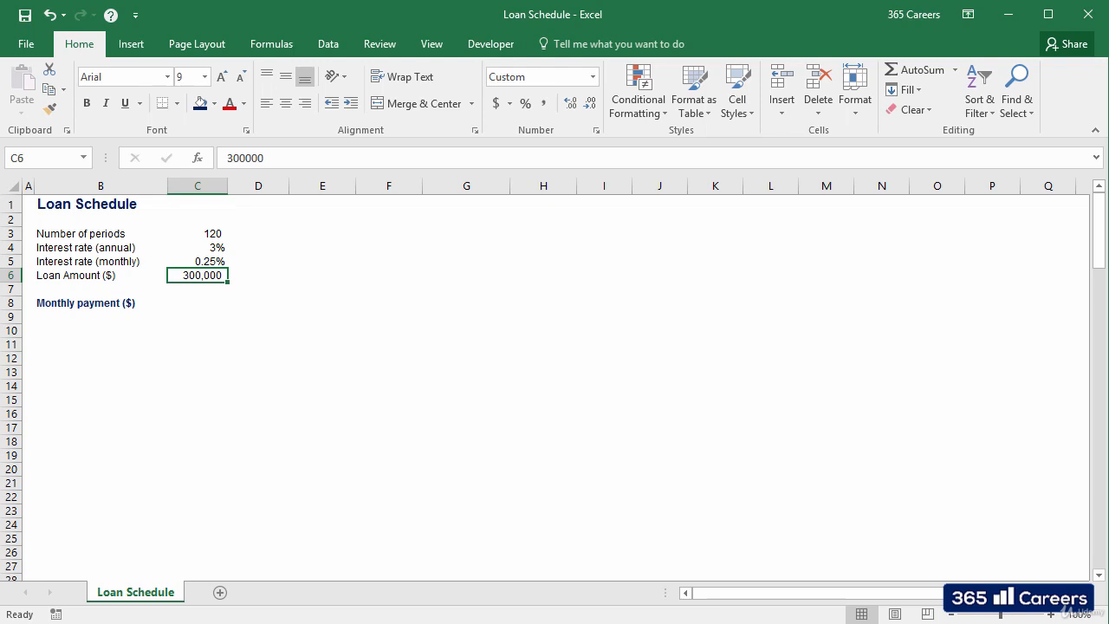
Step: Write the monthly payment formula =PMT(C5,C3,C6) in C8, using the monthly rate, number of periods and loan amount
{"action": "left_click", "coordinate": [198, 303]}
{"action": "type", "text": "="}
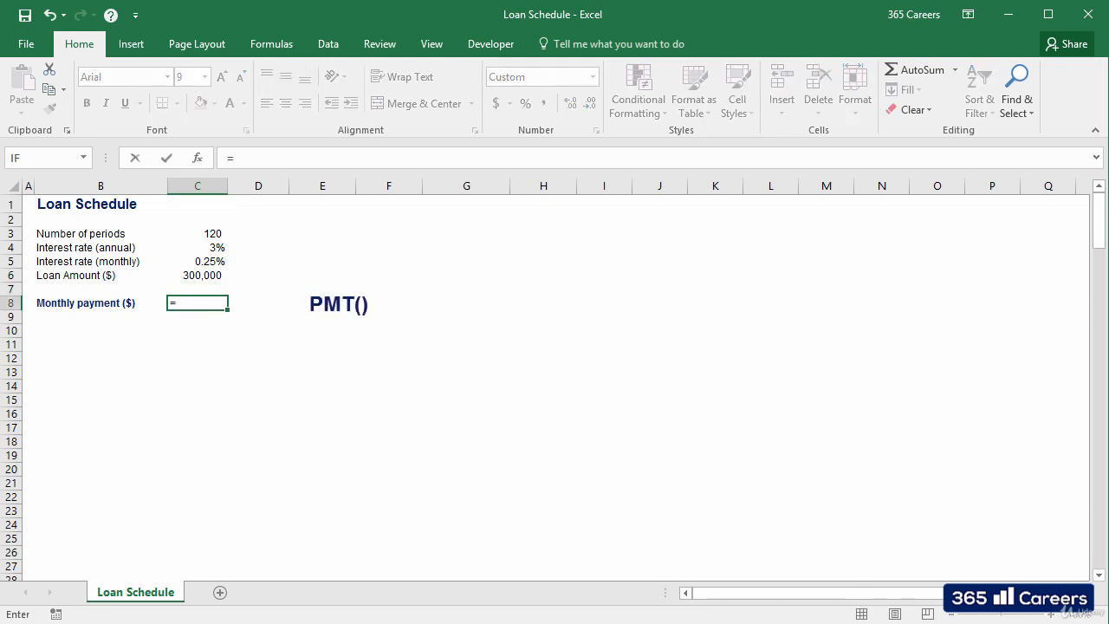
{"action": "type", "text": "pmt"}
{"action": "key", "text": "Tab"}
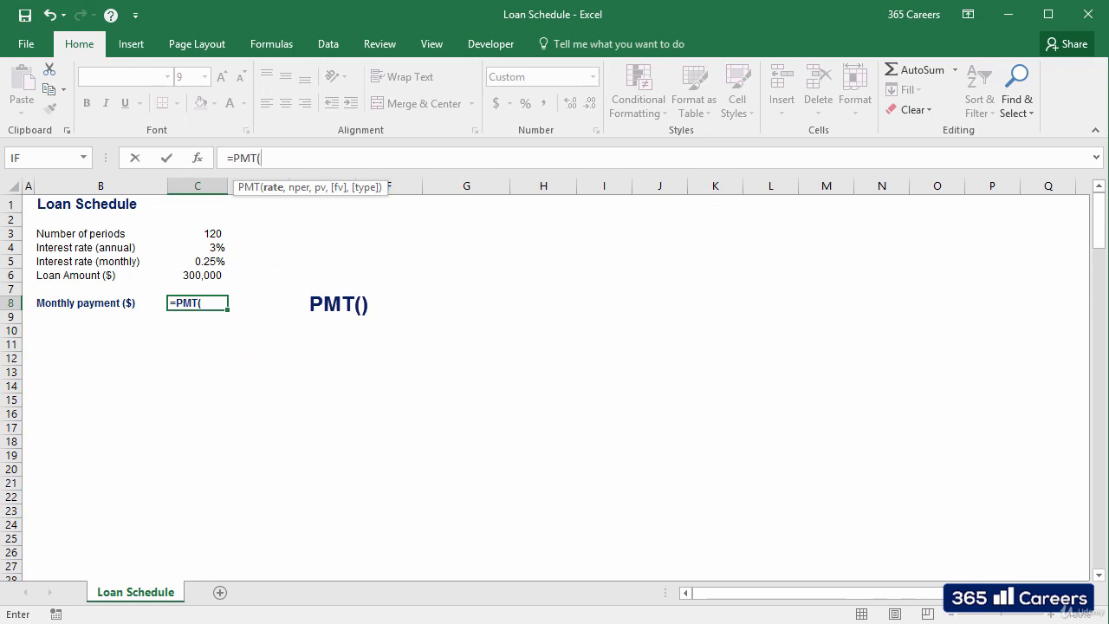
{"action": "key", "text": "Up"}
{"action": "key", "text": "Up"}
{"action": "key", "text": "Up"}
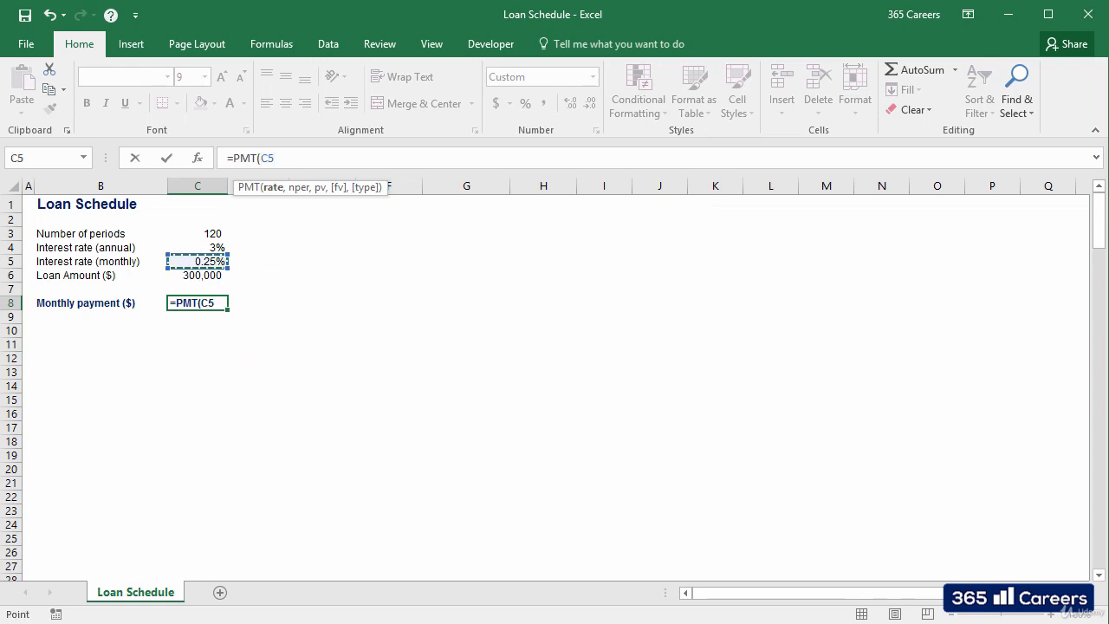
{"action": "type", "text": ","}
{"action": "key", "text": "Up"}
{"action": "key", "text": "Up"}
{"action": "key", "text": "Up"}
{"action": "key", "text": "Up"}
{"action": "key", "text": "Up"}
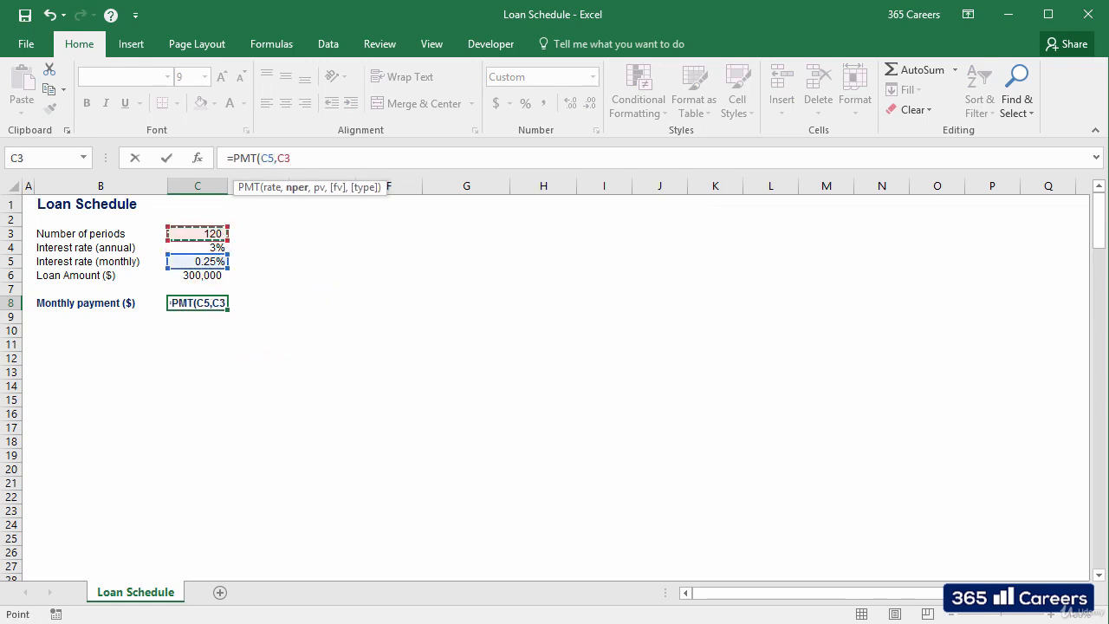
{"action": "type", "text": ","}
{"action": "key", "text": "Up"}
{"action": "key", "text": "Up"}
{"action": "type", "text": ")"}
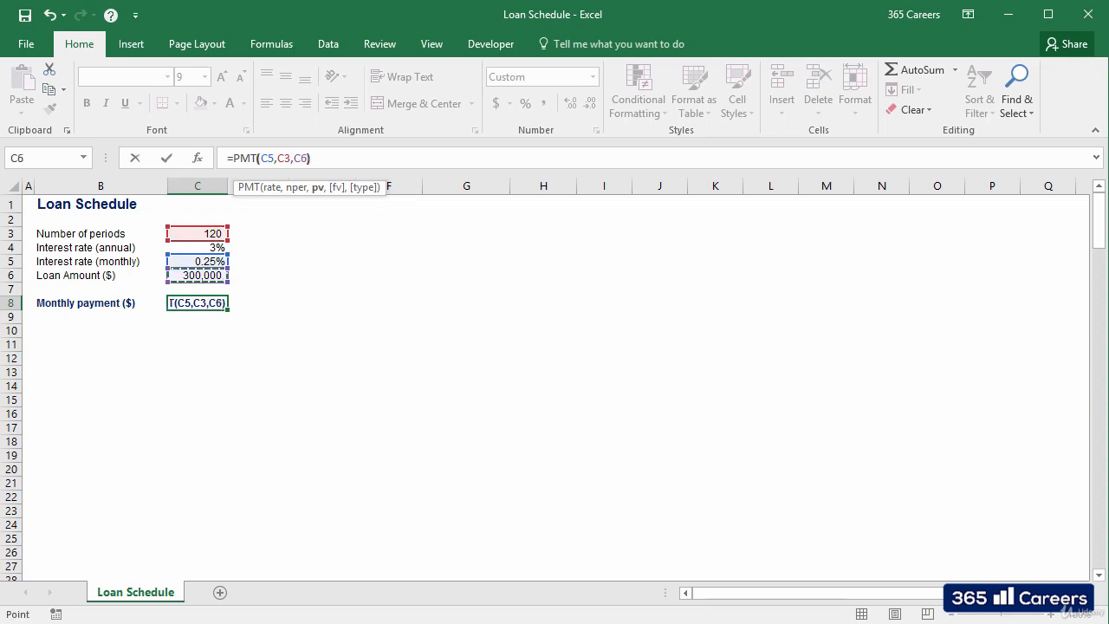
Step: Put a minus sign before PMT so the formula in C8 reads =-PMT(C5,C3,C6), and commit it
{"action": "key", "text": "Left"}
{"action": "key", "text": "Left"}
{"action": "key", "text": "Left"}
{"action": "key", "text": "Left"}
{"action": "key", "text": "Left"}
{"action": "key", "text": "Left"}
{"action": "key", "text": "Left"}
{"action": "key", "text": "Left"}
{"action": "key", "text": "Left"}
{"action": "key", "text": "Left"}
{"action": "key", "text": "Left"}
{"action": "key", "text": "Left"}
{"action": "key", "text": "Left"}
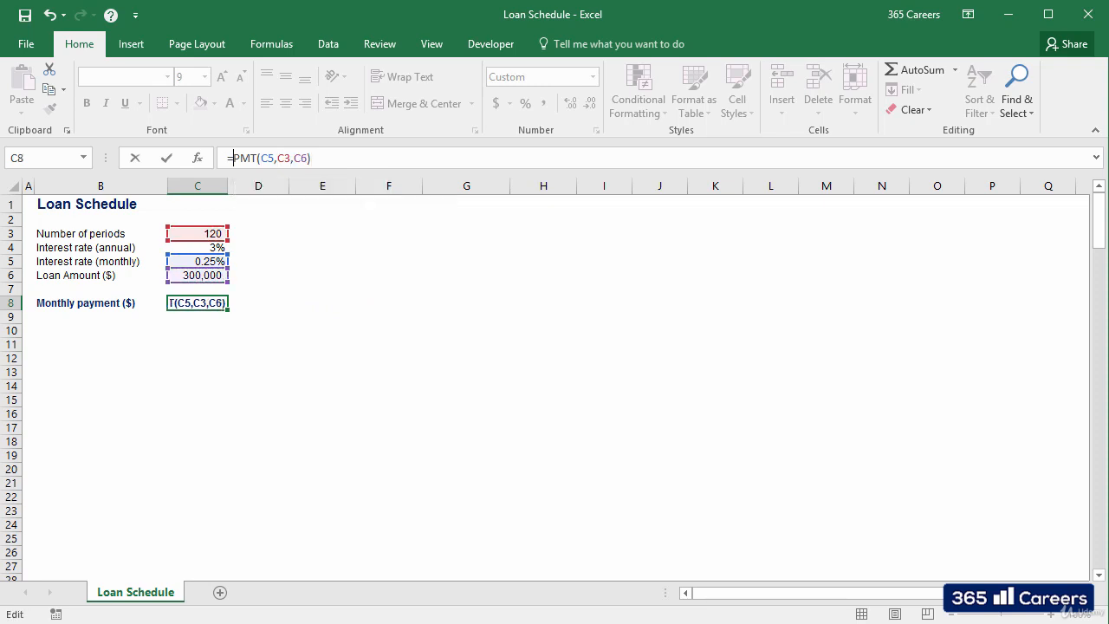
{"action": "type", "text": "-"}
{"action": "key", "text": "ctrl+Return"}
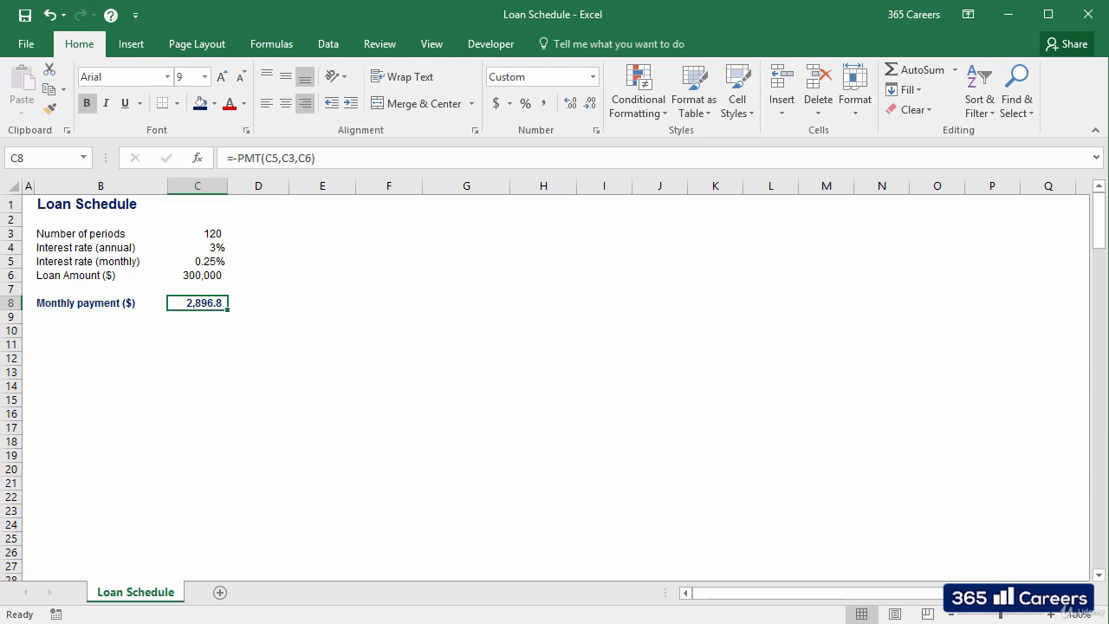
Step: Enter the table headers Period, Payment, Interest, Principal and Residual Debt across C12:G12
{"action": "key", "text": "Down"}
{"action": "key", "text": "Down"}
{"action": "key", "text": "Down"}
{"action": "key", "text": "Down"}
{"action": "type", "text": "Period"}
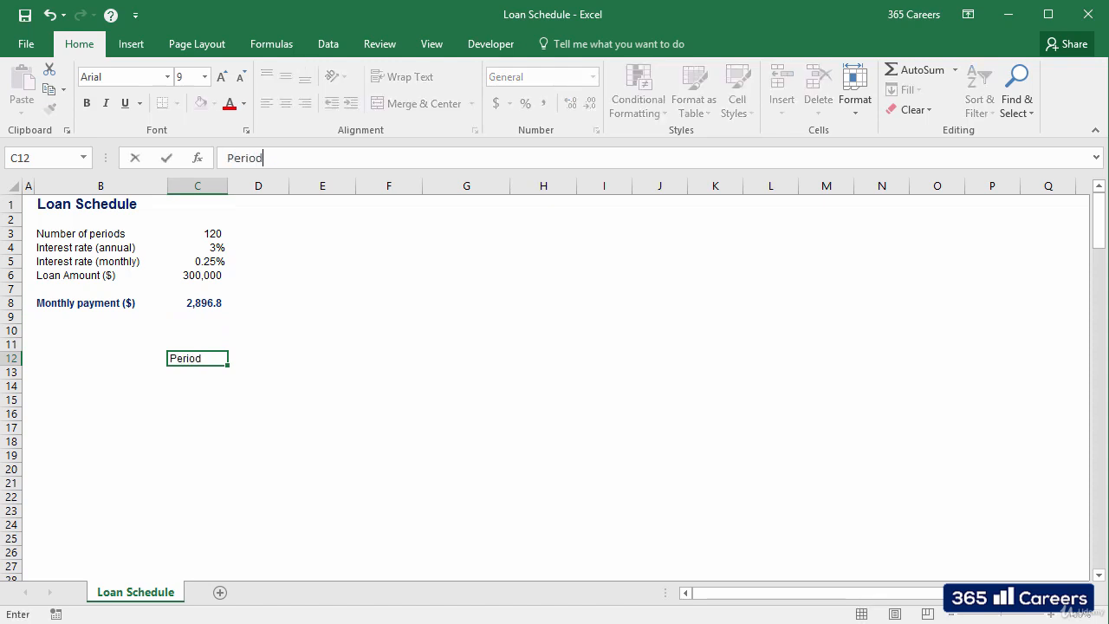
{"action": "key", "text": "Tab"}
{"action": "type", "text": "Py"}
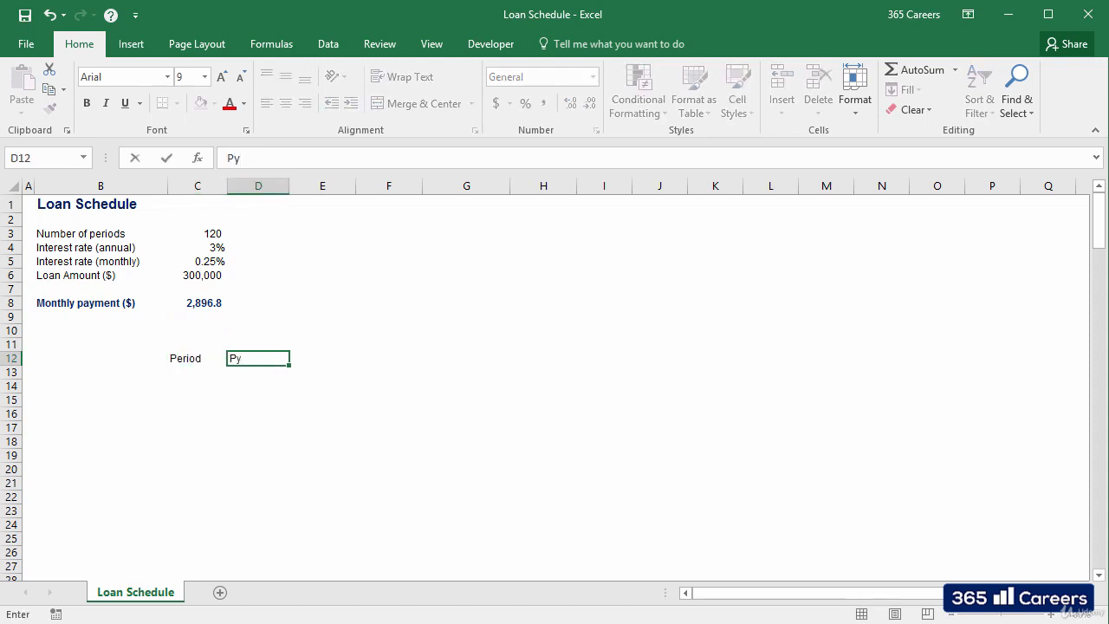
{"action": "key", "text": "BackSpace"}
{"action": "type", "text": "ayment"}
{"action": "key", "text": "Tab"}
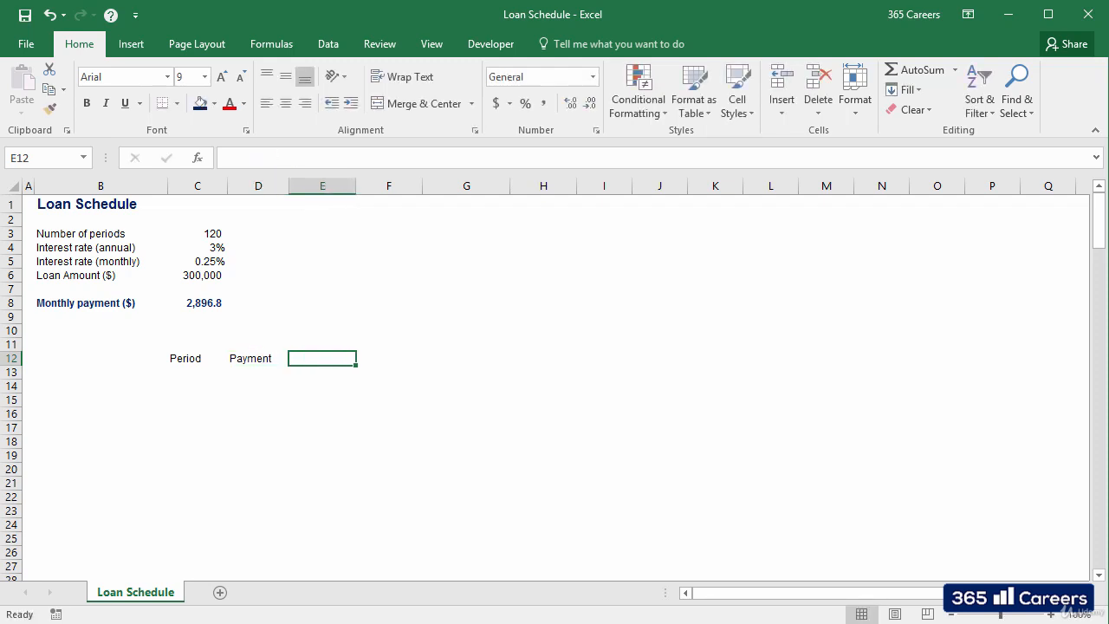
{"action": "type", "text": "Interest"}
{"action": "key", "text": "Tab"}
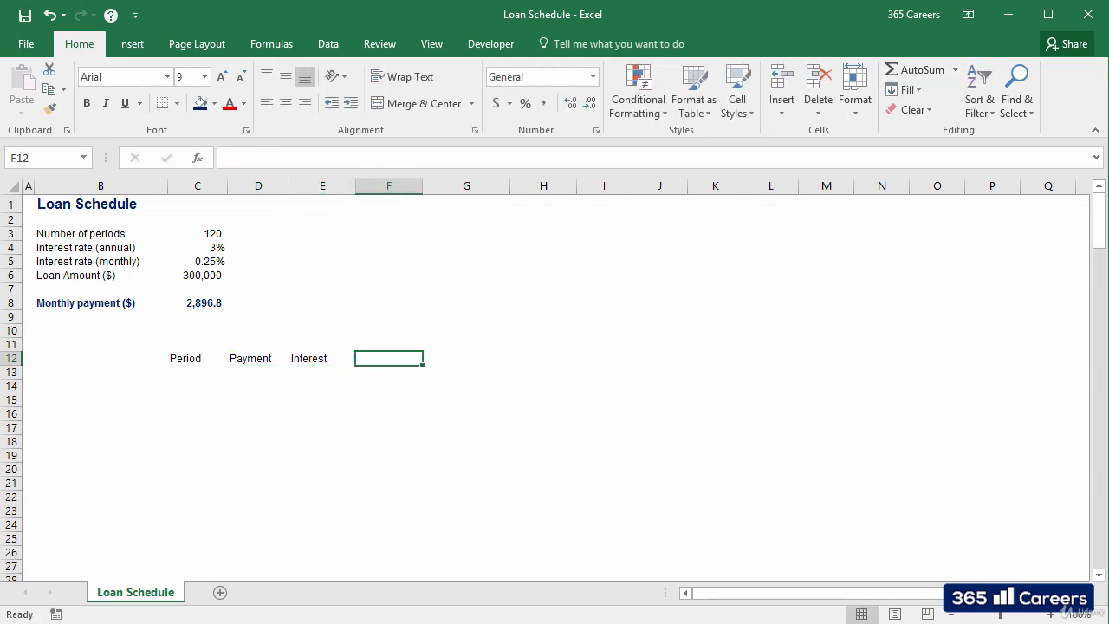
{"action": "type", "text": "Principal"}
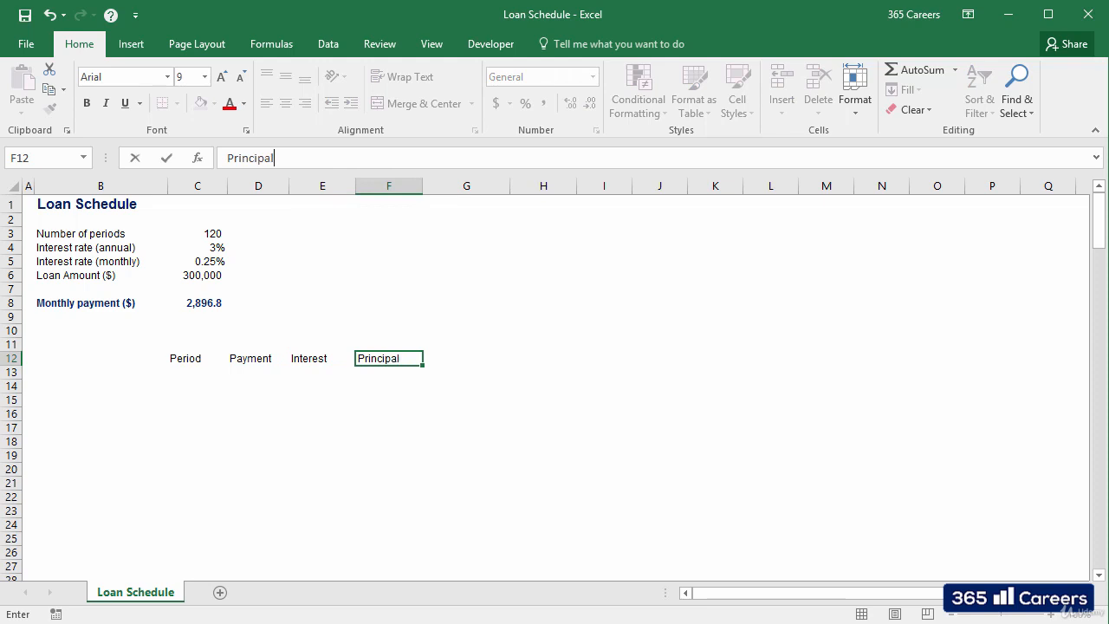
{"action": "key", "text": "Tab"}
{"action": "type", "text": "Resi"}
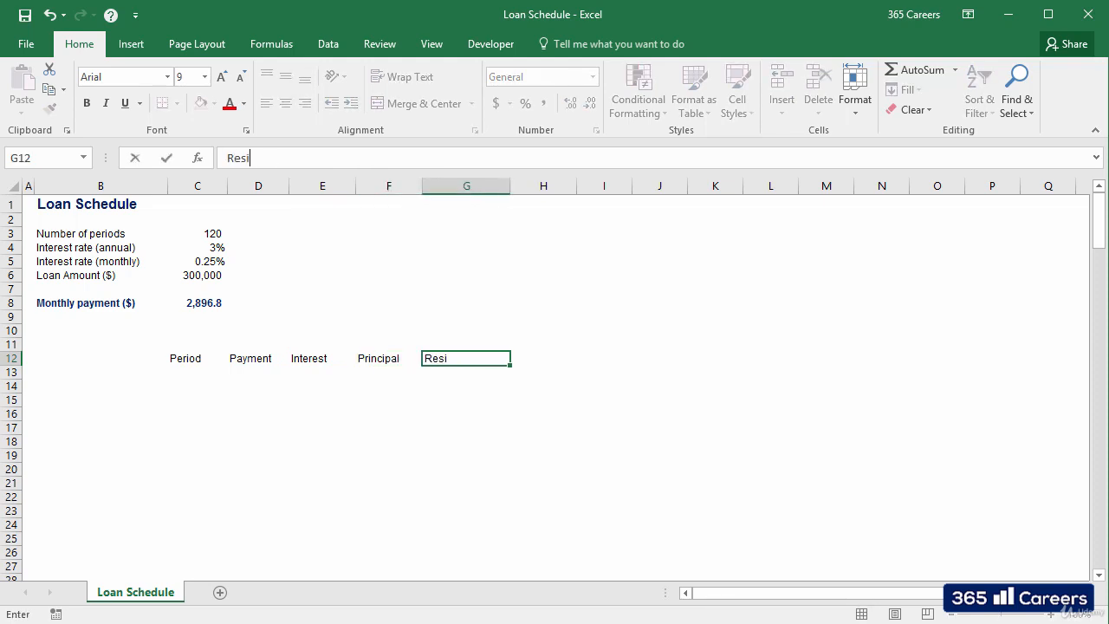
{"action": "type", "text": "dual Debt"}
Step: Format the headers in C12:G12 as bold and centred with a bottom border
{"action": "key", "text": "ctrl+shift+Left"}
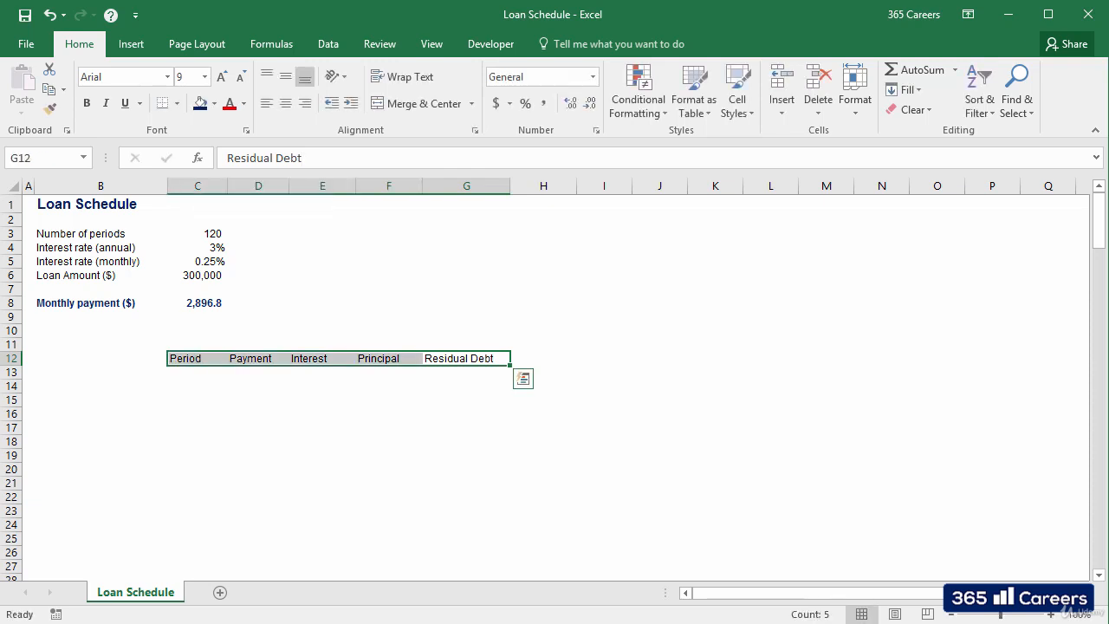
{"action": "key", "text": "ctrl+b"}
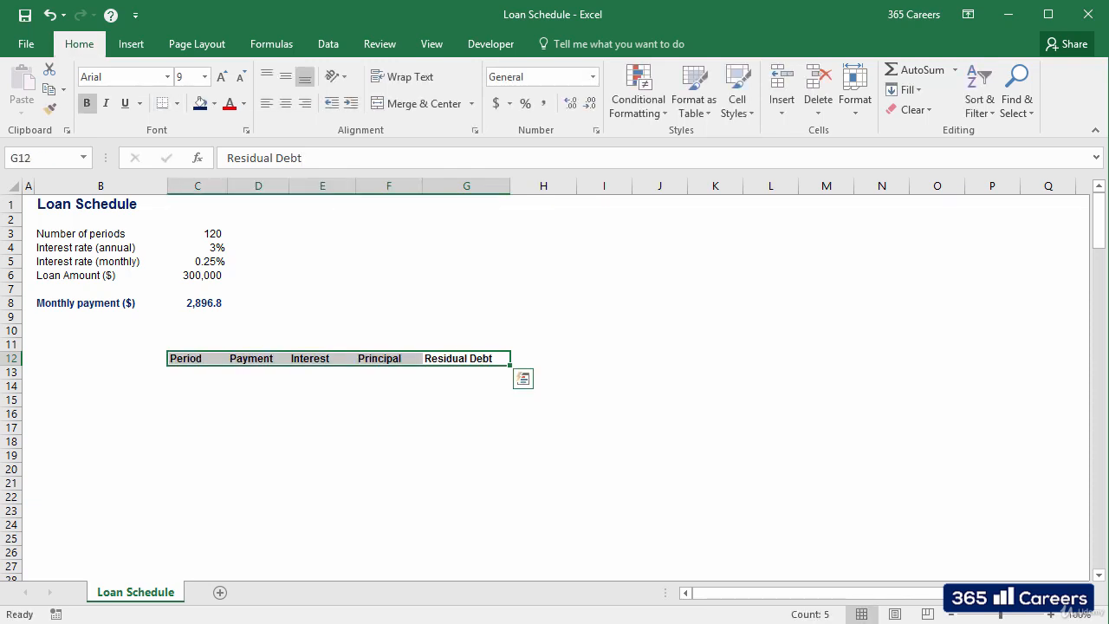
{"action": "key", "text": "alt+h"}
{"action": "key", "text": "a"}
{"action": "key", "text": "c"}
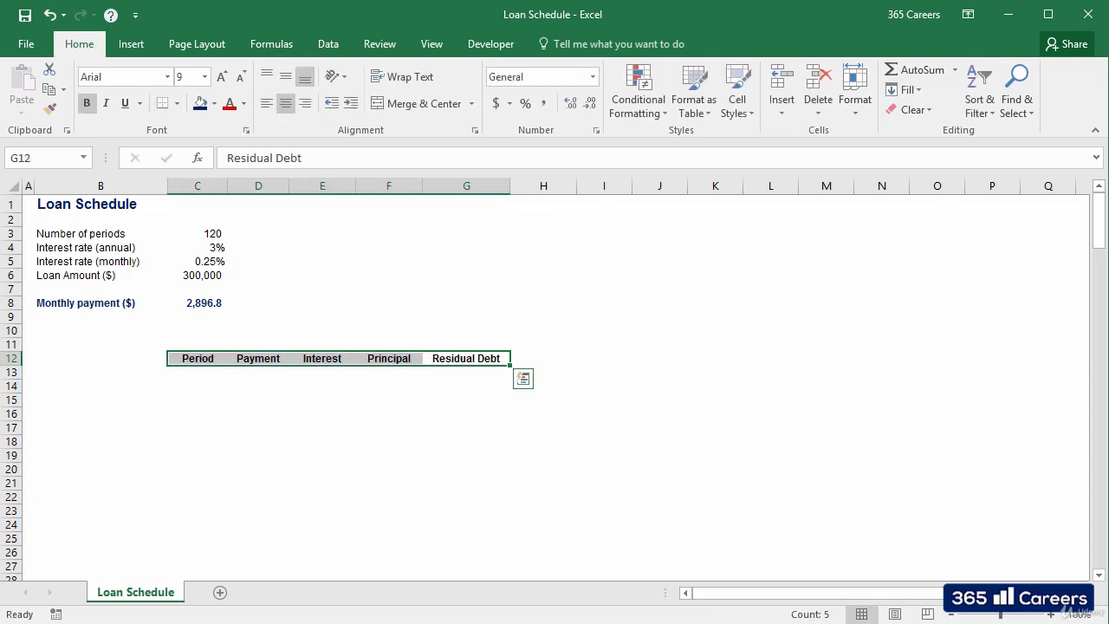
{"action": "key", "text": "ctrl+1"}
Step: Number the periods 1 to 4 in the Period column from C13 down and extend the series to 120 in C132
{"action": "key", "text": "Left"}
{"action": "key", "text": "Left"}
{"action": "key", "text": "Left"}
{"action": "key", "text": "Left"}
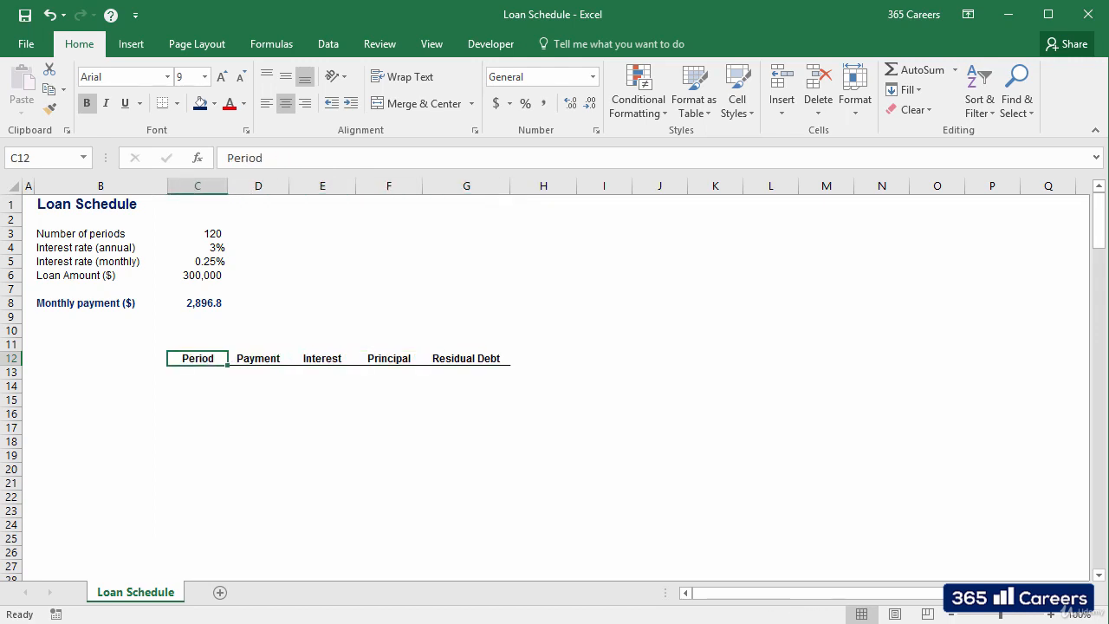
{"action": "key", "text": "Down"}
{"action": "type", "text": "1"}
{"action": "key", "text": "Return"}
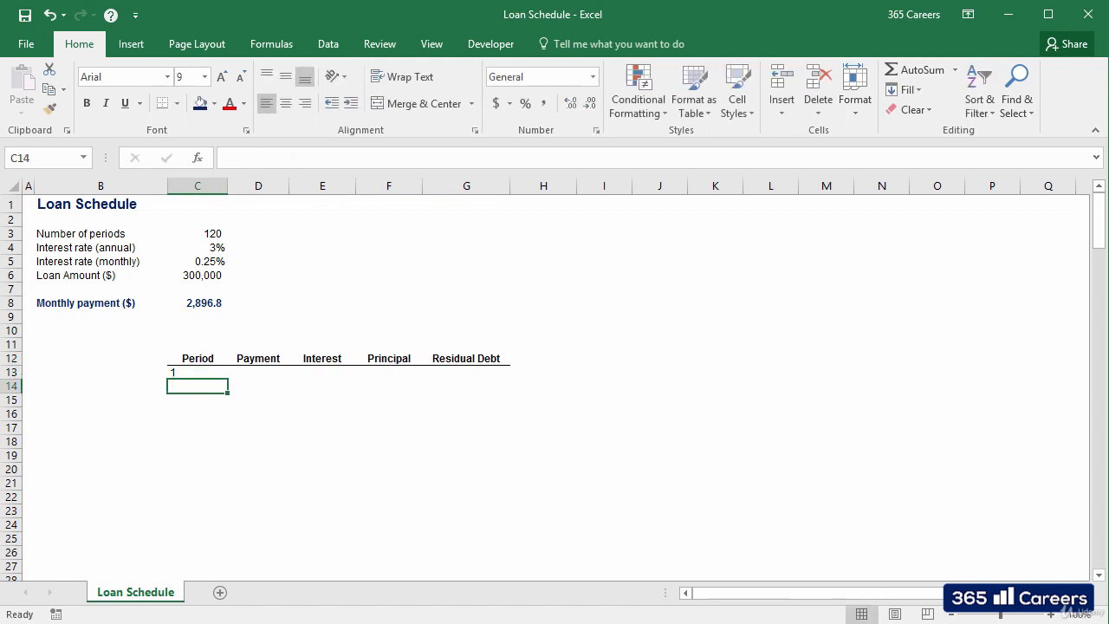
{"action": "type", "text": "2"}
{"action": "key", "text": "Return"}
{"action": "type", "text": "3"}
{"action": "key", "text": "Return"}
{"action": "type", "text": "4"}
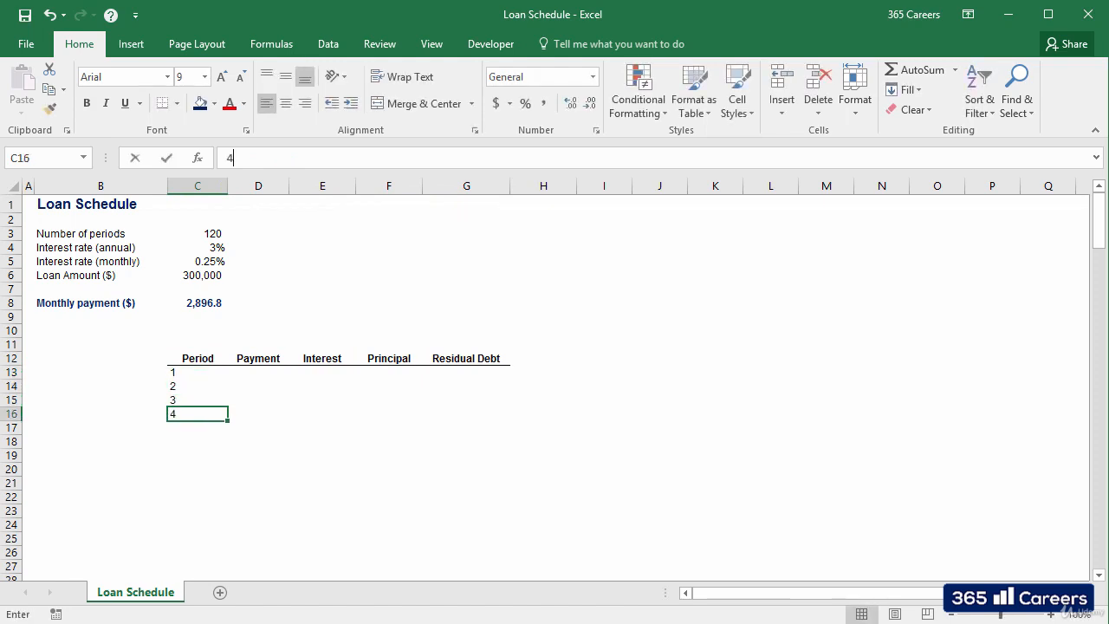
{"action": "key", "text": "Return"}
{"action": "left_click_drag", "start_coordinate": [208, 371], "coordinate": [224, 528]}
{"action": "left_click", "coordinate": [255, 520]}
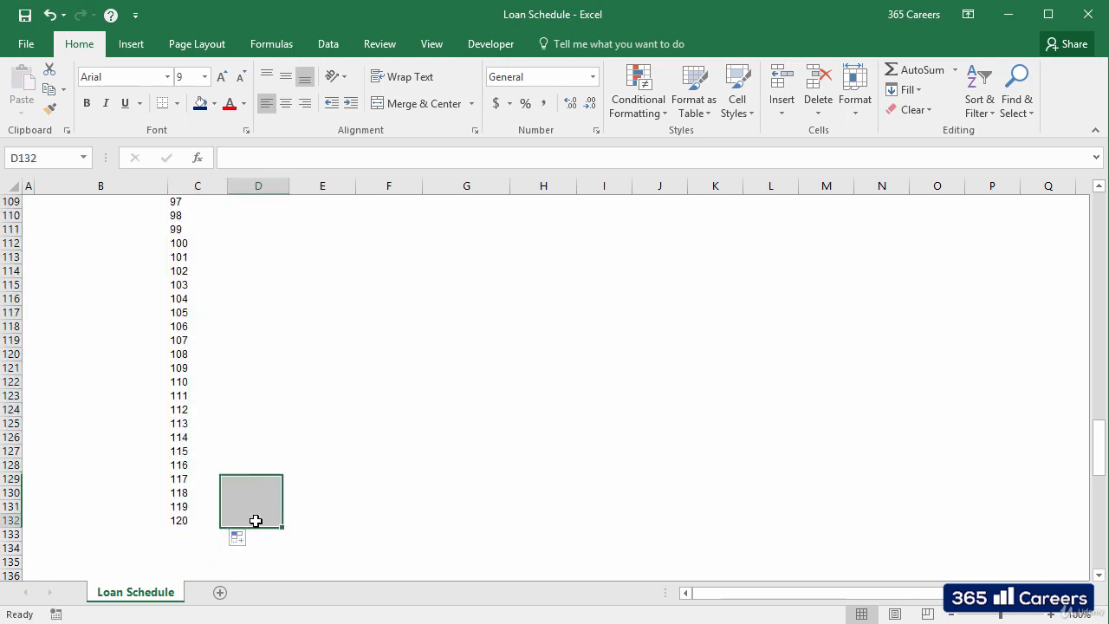
Step: Link the first period's payment in D13 to the monthly payment with the absolute reference =$C$8
{"action": "scroll", "coordinate": [255, 521], "scroll_direction": "up", "scroll_amount": 20}
{"action": "scroll", "coordinate": [255, 520], "scroll_direction": "up", "scroll_amount": 10}
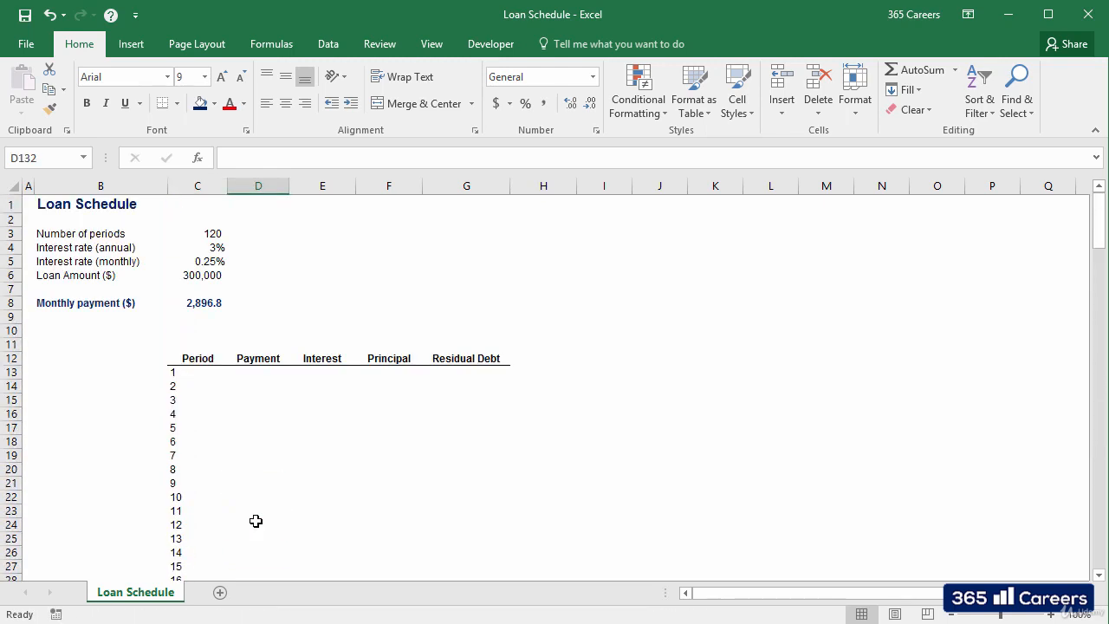
{"action": "left_click", "coordinate": [254, 374]}
{"action": "type", "text": "="}
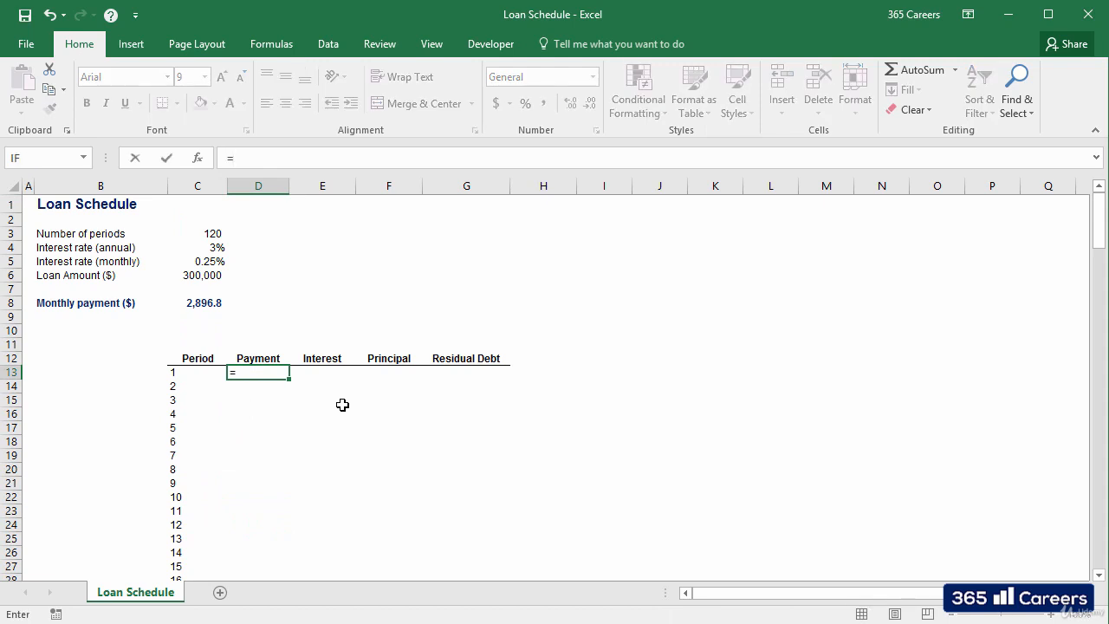
{"action": "key", "text": "Left"}
{"action": "key", "text": "Up"}
{"action": "key", "text": "Up"}
{"action": "key", "text": "Up"}
{"action": "key", "text": "Up"}
{"action": "key", "text": "Up"}
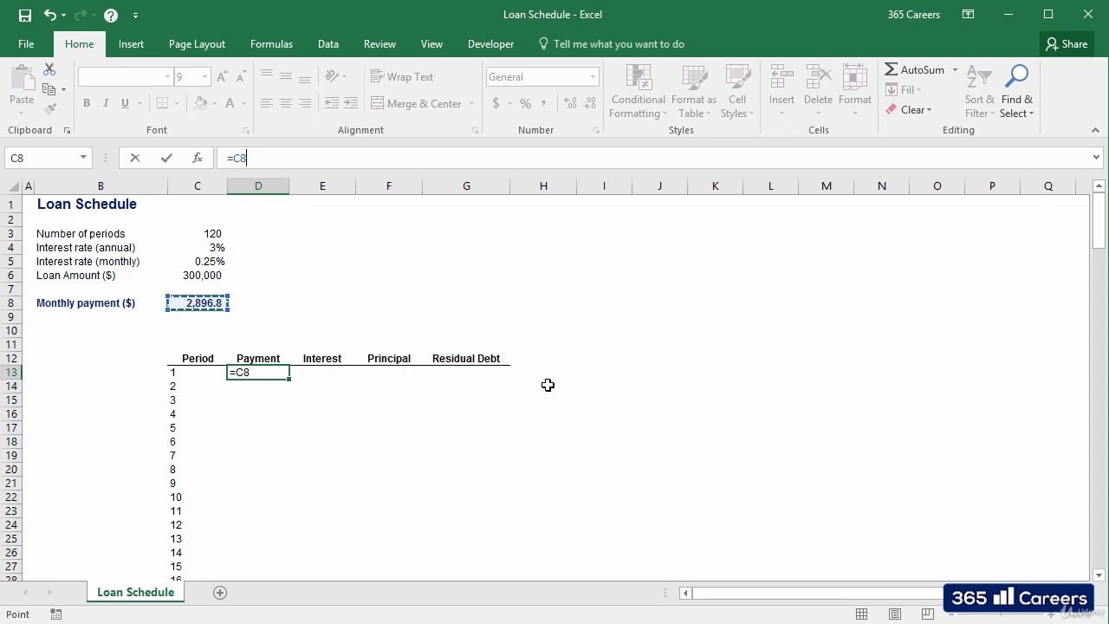
{"action": "key", "text": "F4"}
{"action": "key", "text": "Return"}
{"action": "left_click", "coordinate": [282, 372]}
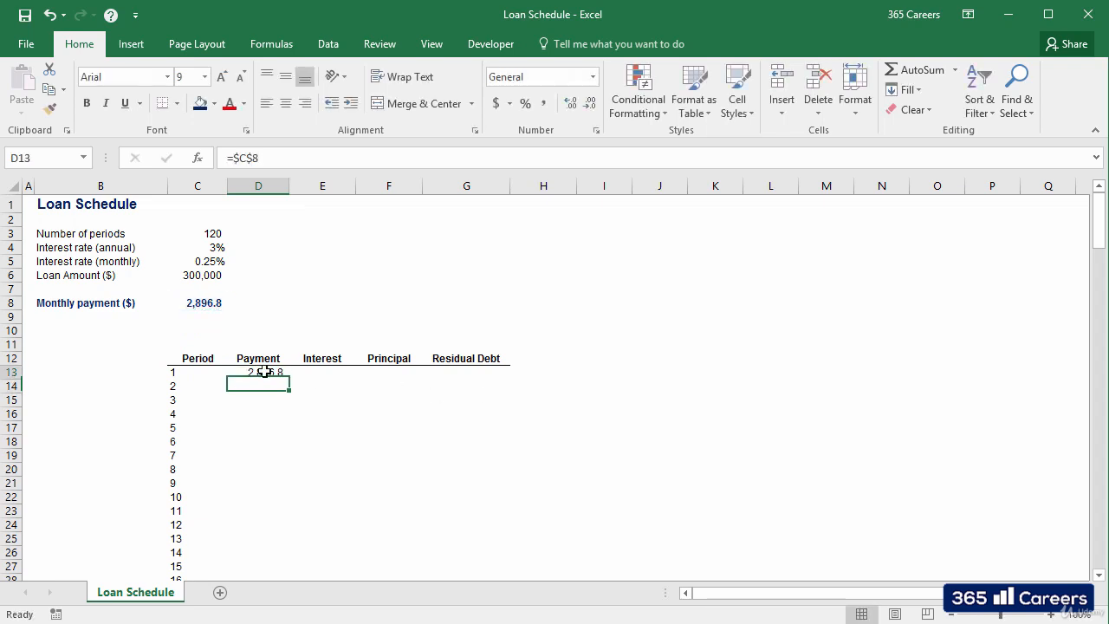
Step: Fill the payment formula from D13 down the Payment column for all 120 periods
{"action": "double_click", "coordinate": [290, 379]}
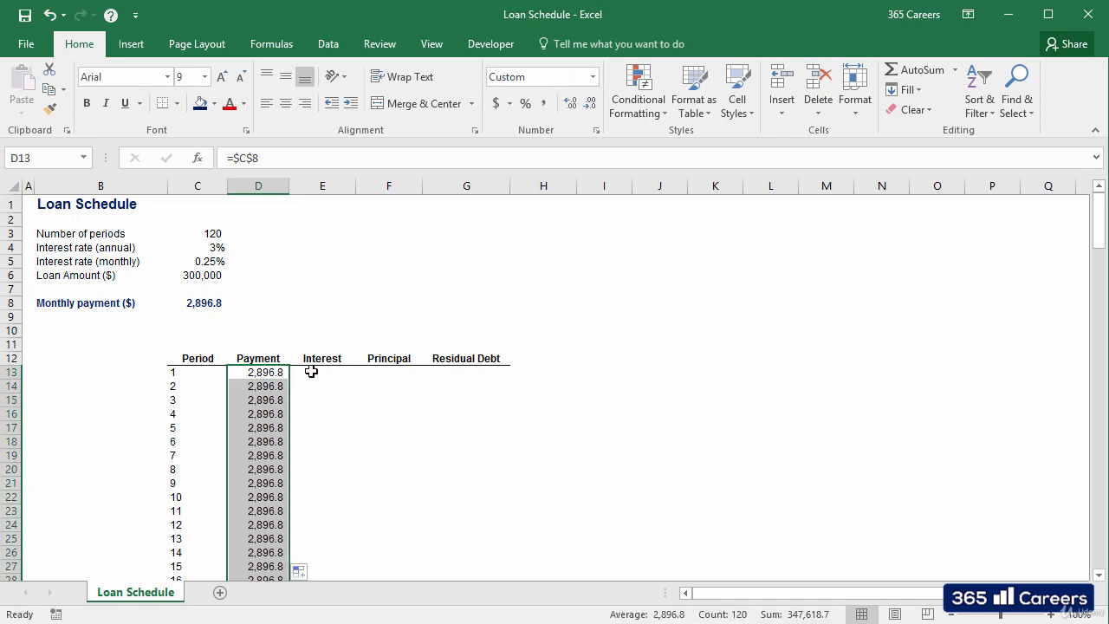
Step: Calculate the first period's interest in E13 as loan amount times monthly interest rate with =C6*C5
{"action": "left_click", "coordinate": [314, 372]}
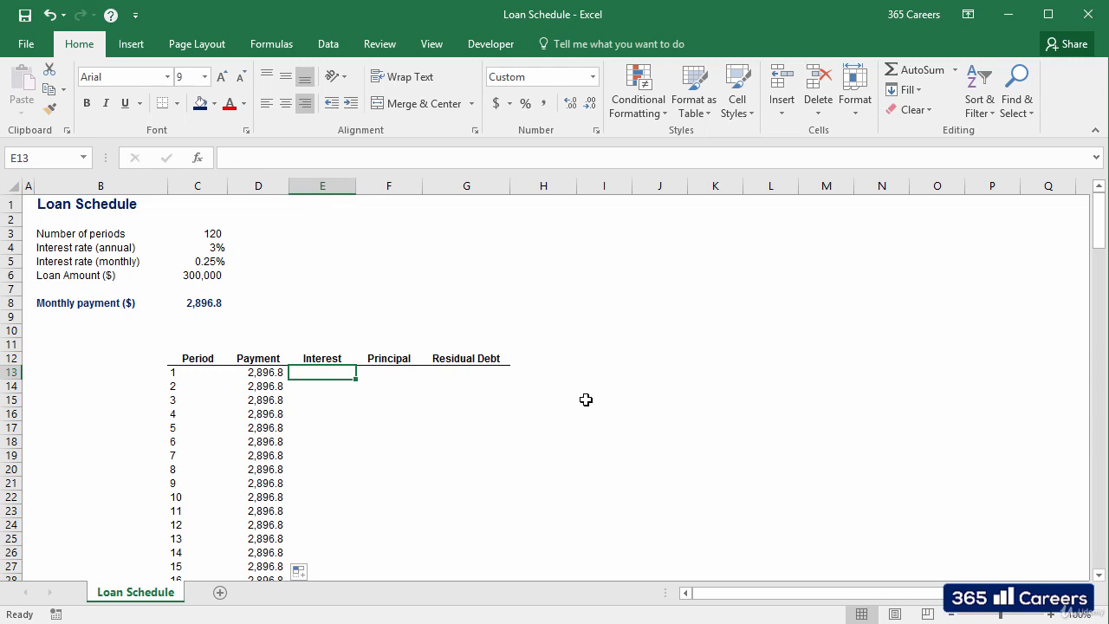
{"action": "key", "text": "Right"}
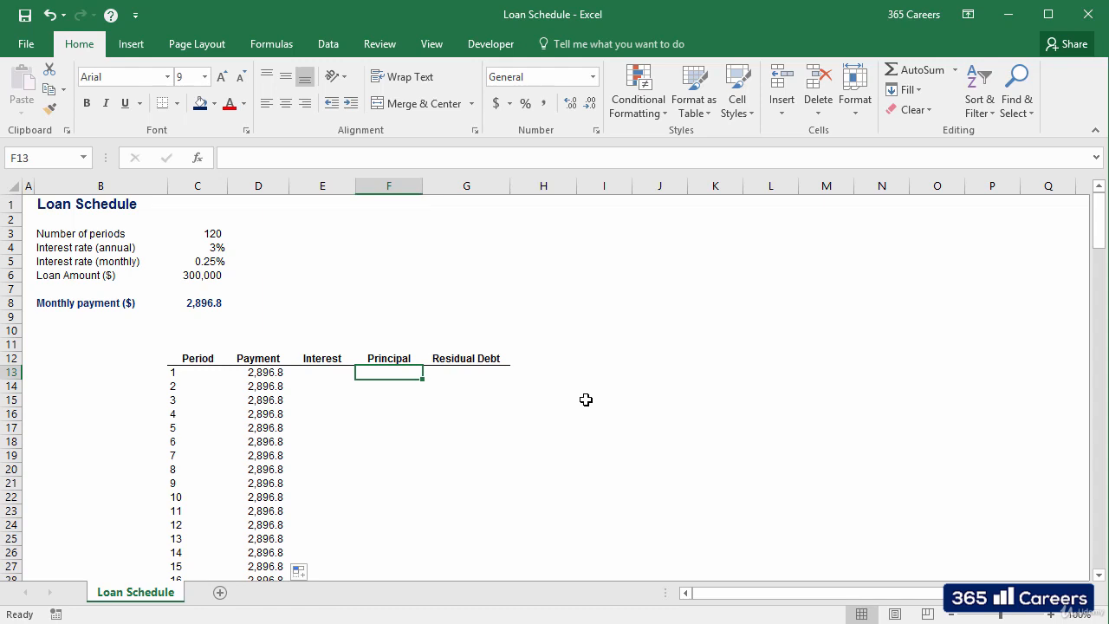
{"action": "key", "text": "Left"}
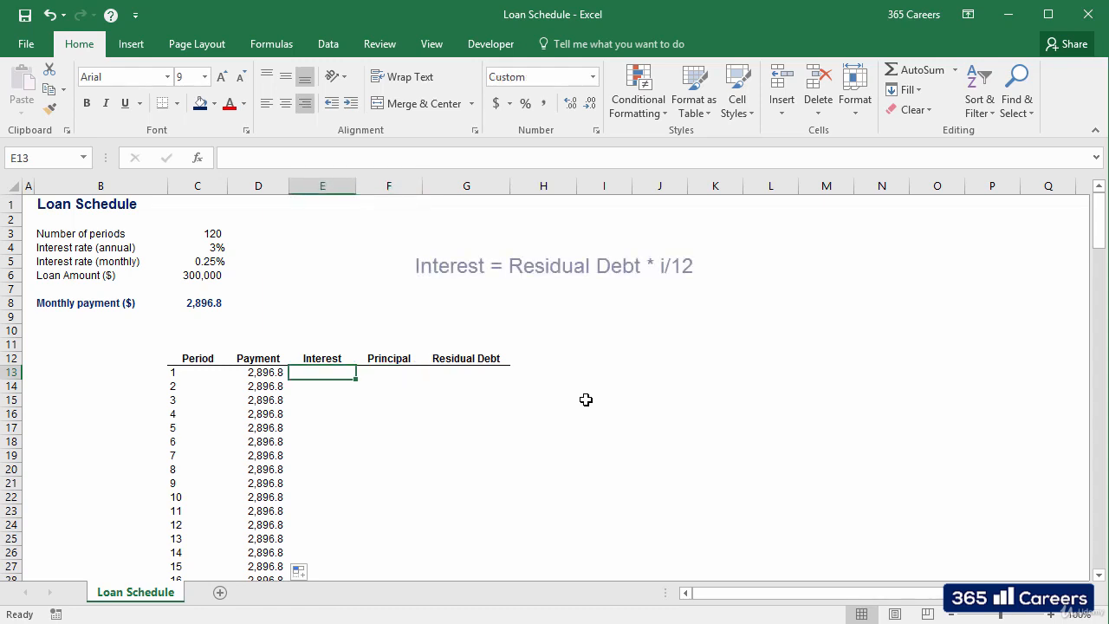
{"action": "type", "text": "="}
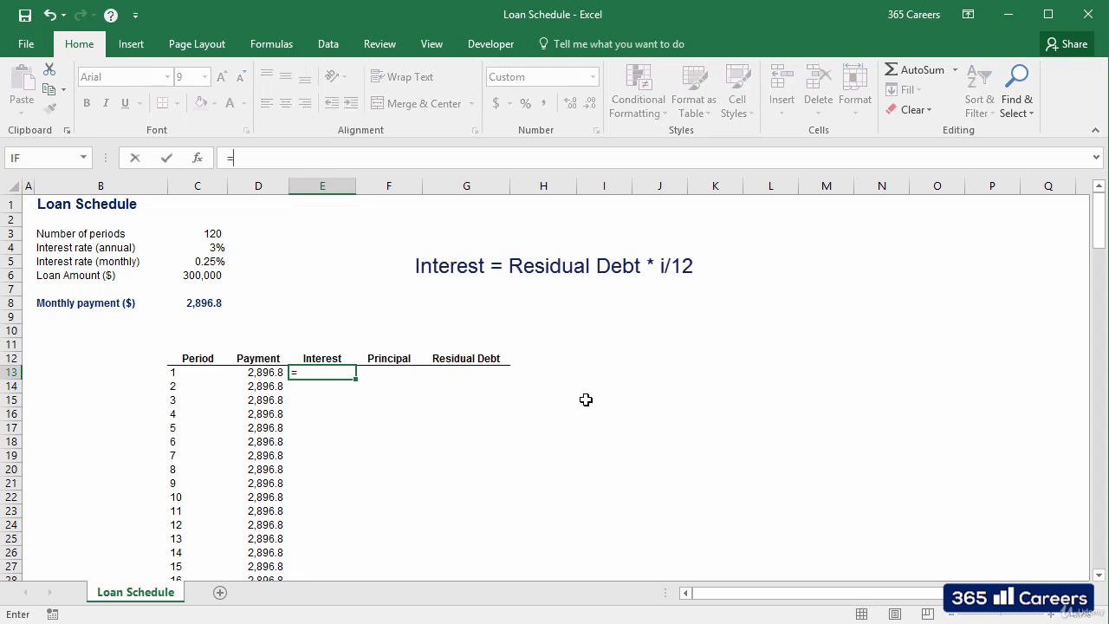
{"action": "key", "text": "Left"}
{"action": "key", "text": "Left"}
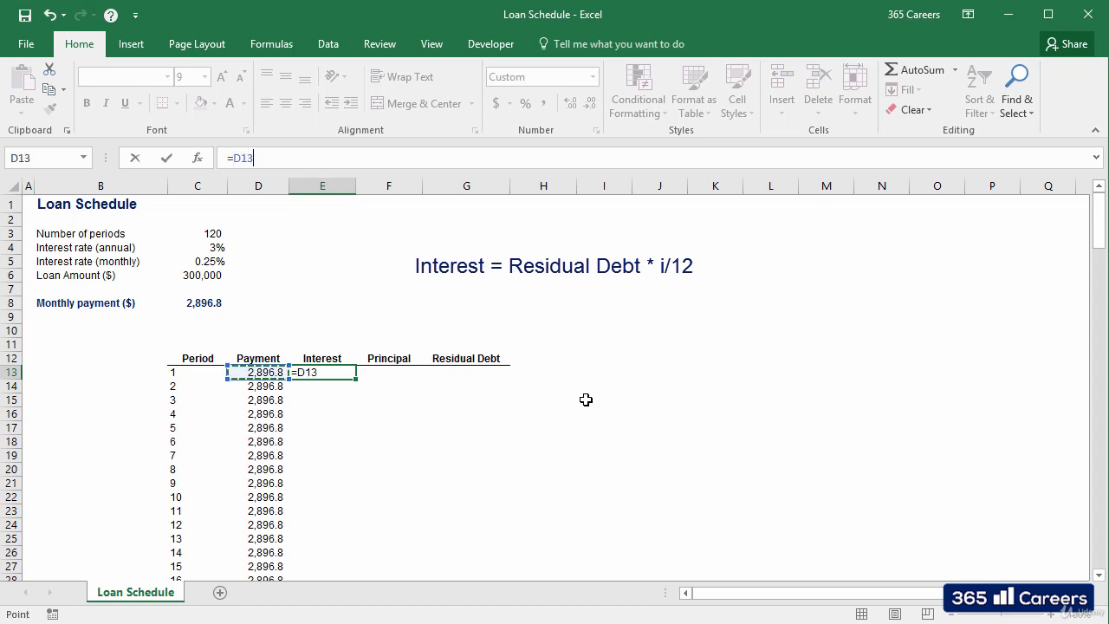
{"action": "key", "text": "Up"}
{"action": "key", "text": "Up"}
{"action": "key", "text": "Up"}
{"action": "key", "text": "Up"}
{"action": "key", "text": "Up"}
{"action": "key", "text": "Up"}
{"action": "key", "text": "Up"}
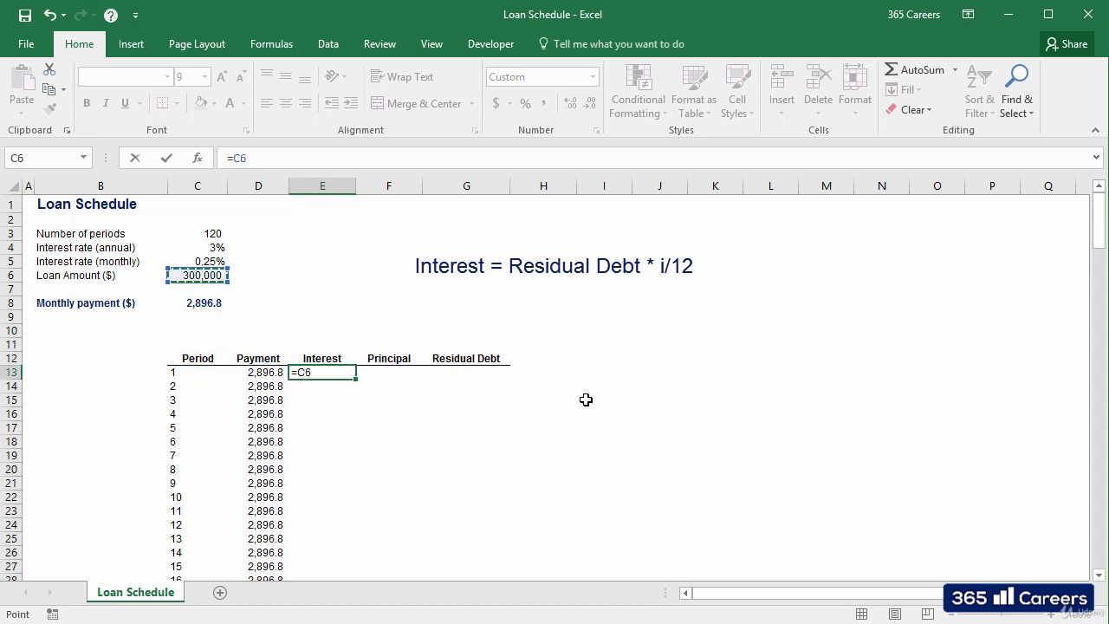
{"action": "type", "text": "*"}
{"action": "key", "text": "Left"}
{"action": "key", "text": "Left"}
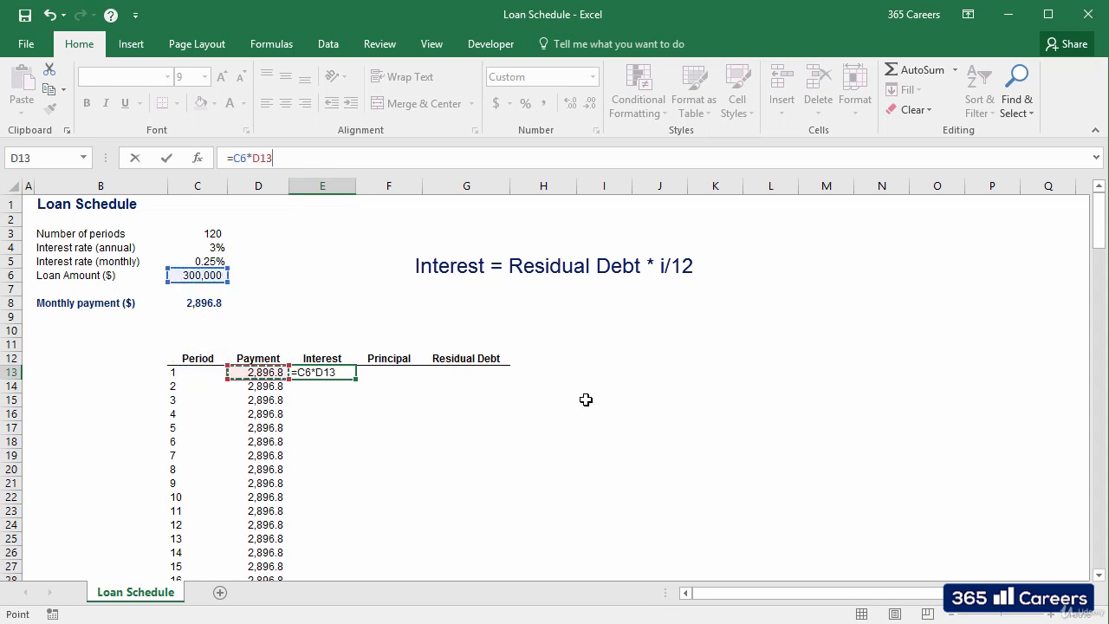
{"action": "key", "text": "Up"}
{"action": "key", "text": "Up"}
{"action": "key", "text": "Up"}
{"action": "key", "text": "Up"}
{"action": "key", "text": "Up"}
{"action": "key", "text": "Up"}
{"action": "key", "text": "Up"}
{"action": "key", "text": "Up"}
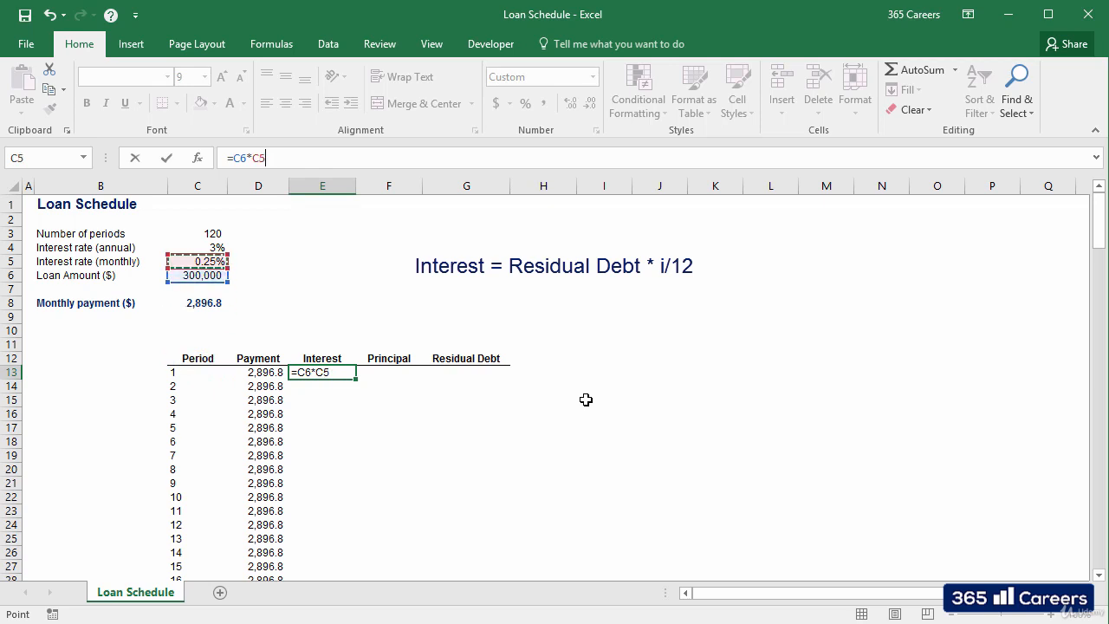
{"action": "key", "text": "Return"}
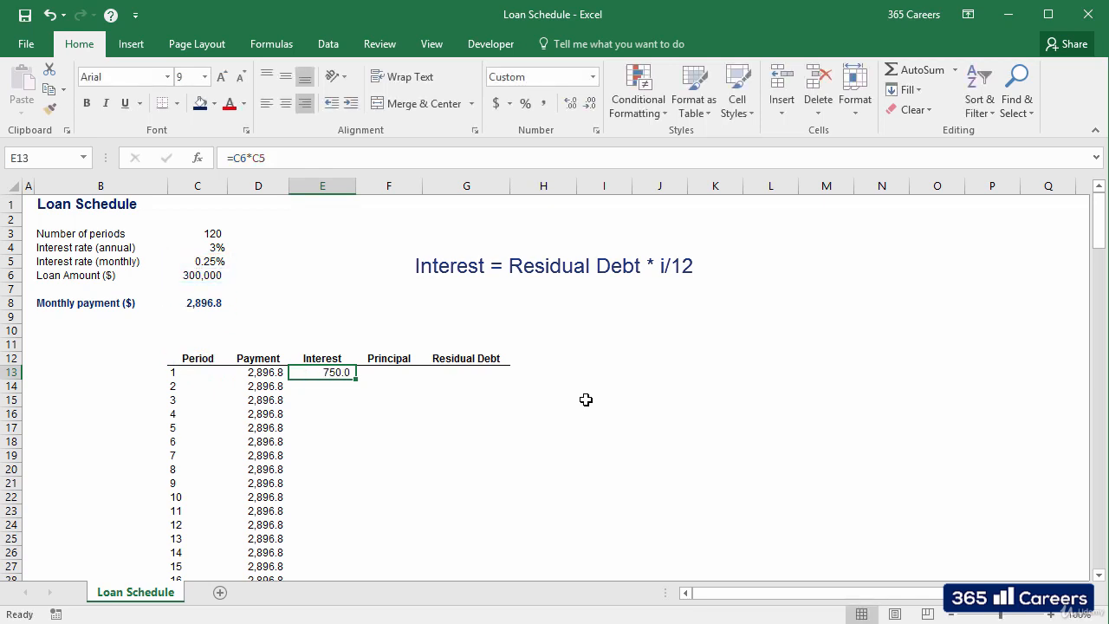
Step: Calculate the first period's principal in F13 as payment minus interest with =D13-E13
{"action": "key", "text": "Right"}
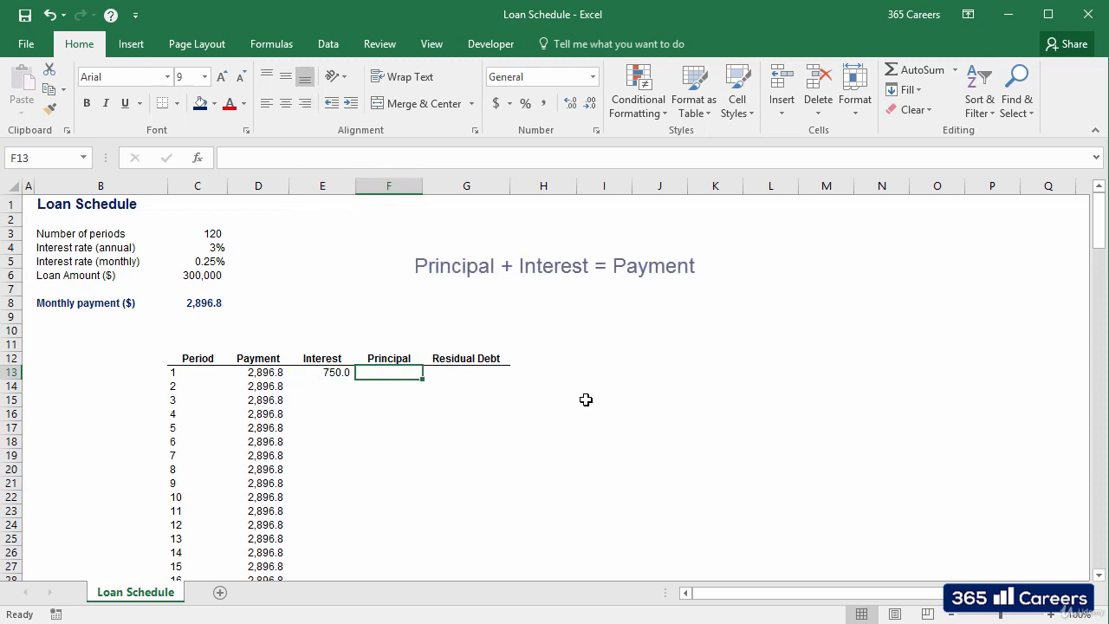
{"action": "type", "text": "="}
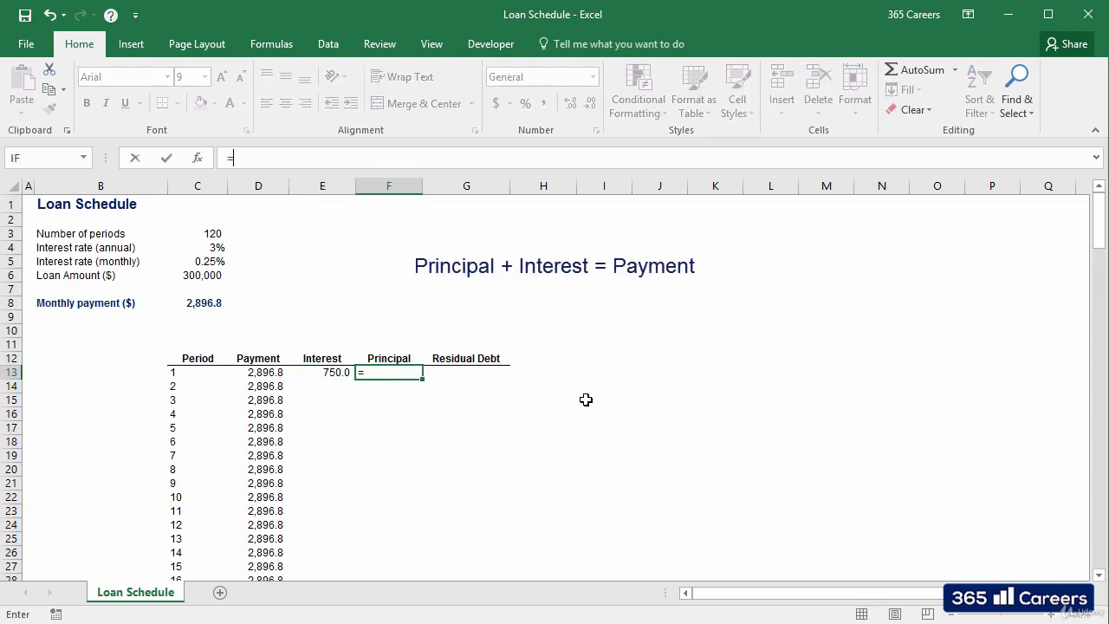
{"action": "key", "text": "Left"}
{"action": "key", "text": "Left"}
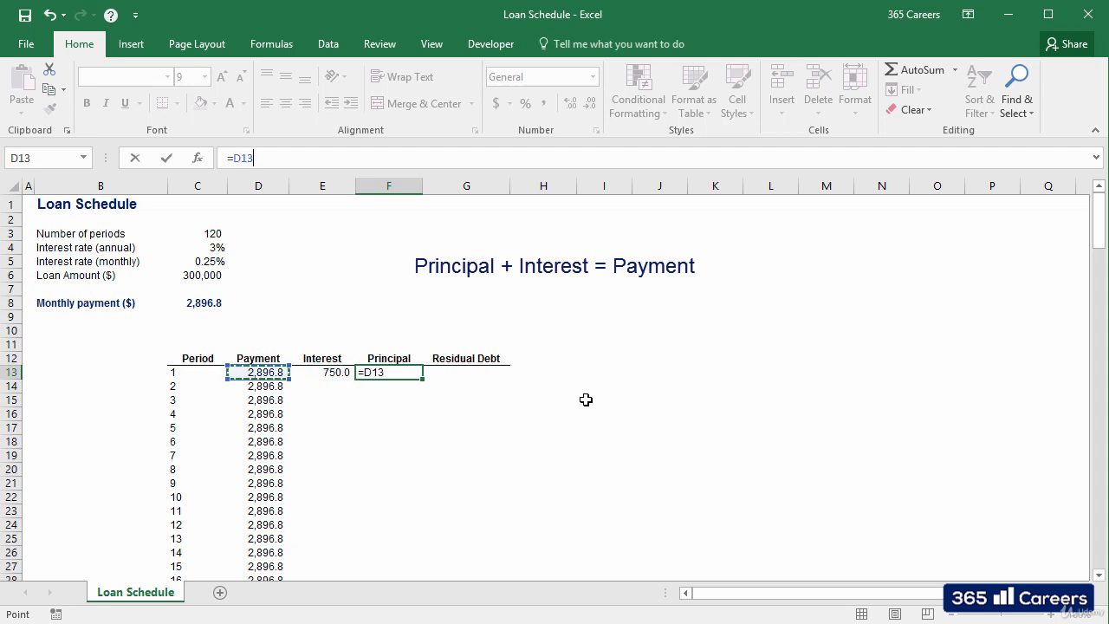
{"action": "type", "text": "-"}
{"action": "key", "text": "Left"}
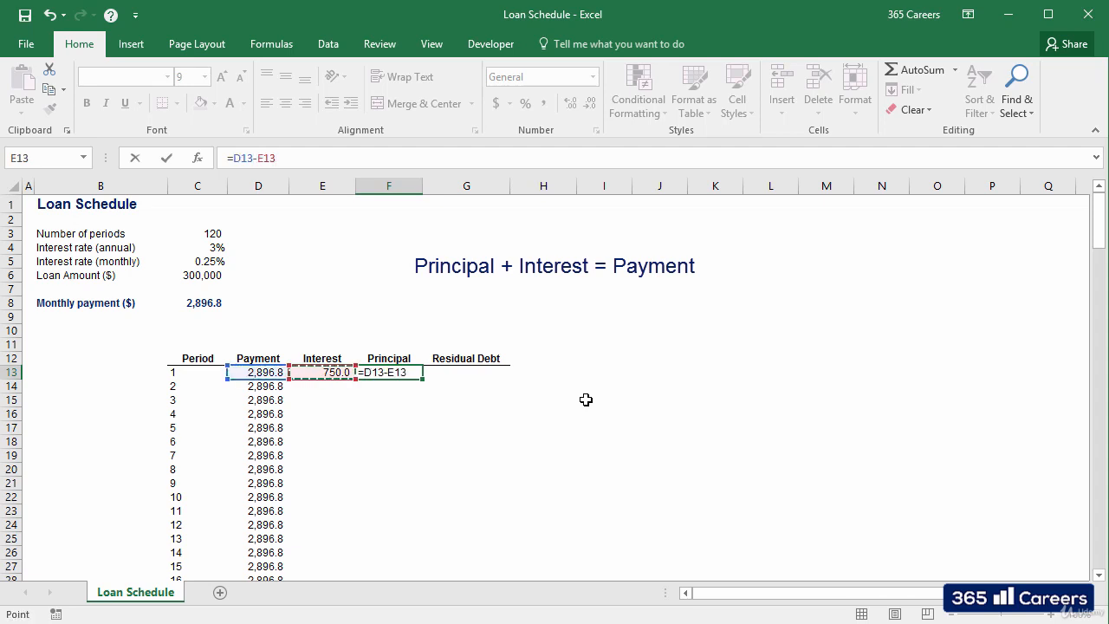
{"action": "key", "text": "ctrl+Return"}
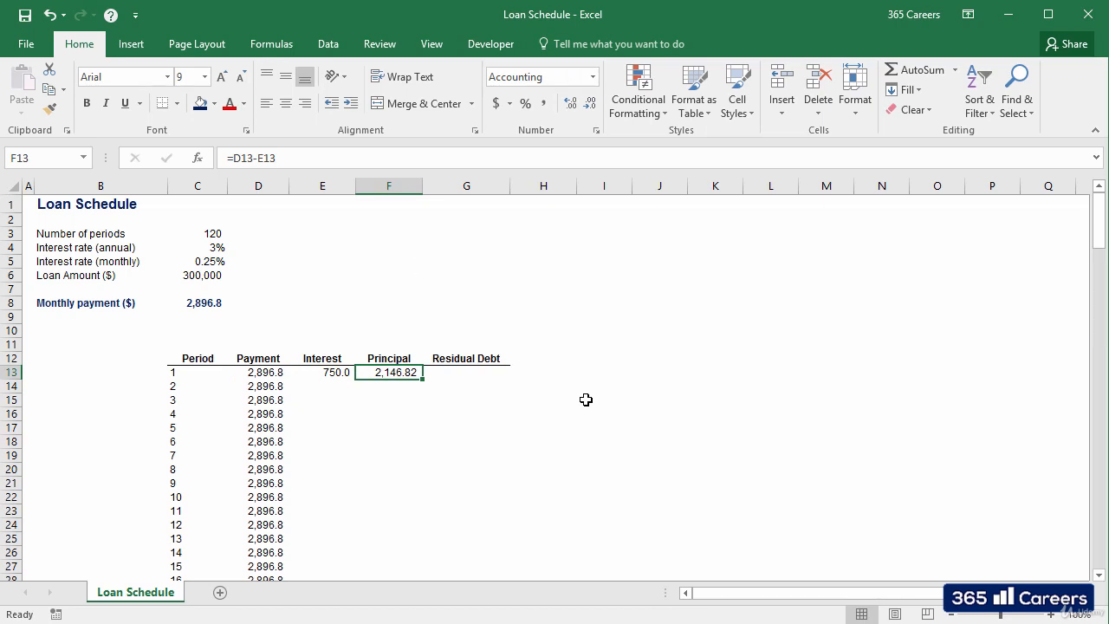
Step: Calculate the first period's residual debt in G13 as loan amount minus principal with =C6-F13
{"action": "key", "text": "Right"}
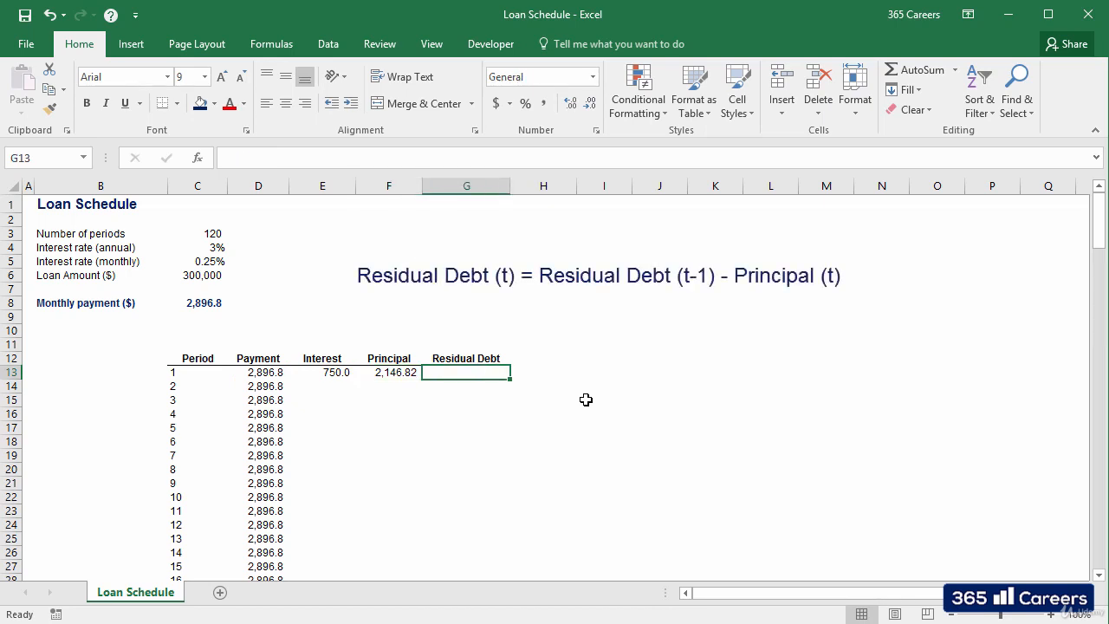
{"action": "type", "text": "="}
{"action": "key", "text": "Left"}
{"action": "key", "text": "Left"}
{"action": "key", "text": "Left"}
{"action": "key", "text": "Left"}
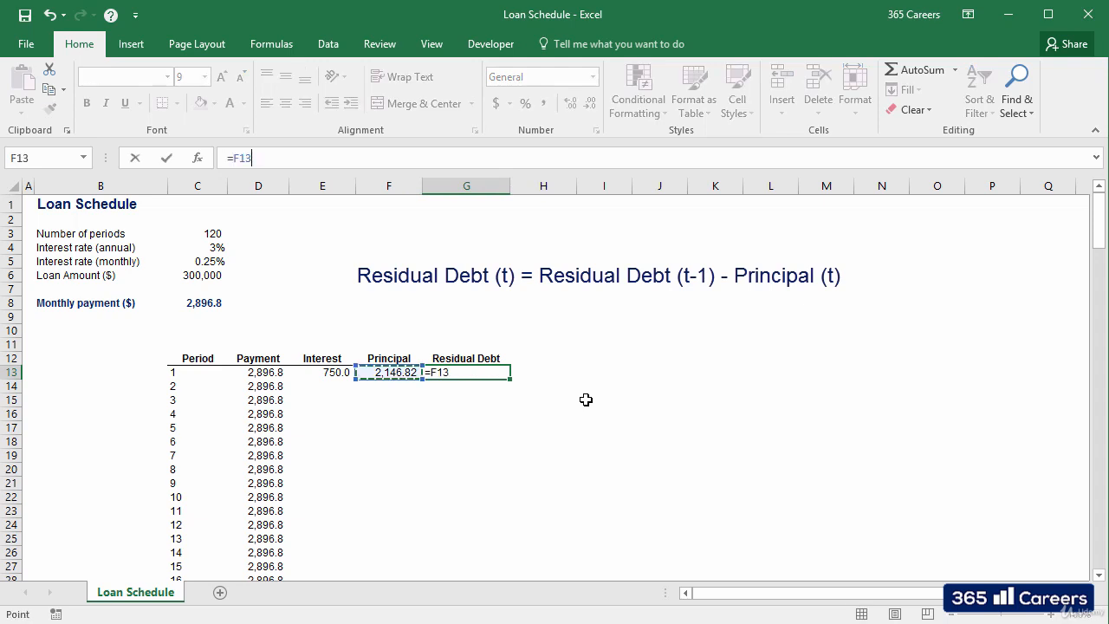
{"action": "key", "text": "Up"}
{"action": "key", "text": "Up"}
{"action": "key", "text": "Up"}
{"action": "key", "text": "Up"}
{"action": "key", "text": "Up"}
{"action": "key", "text": "Up"}
{"action": "key", "text": "Up"}
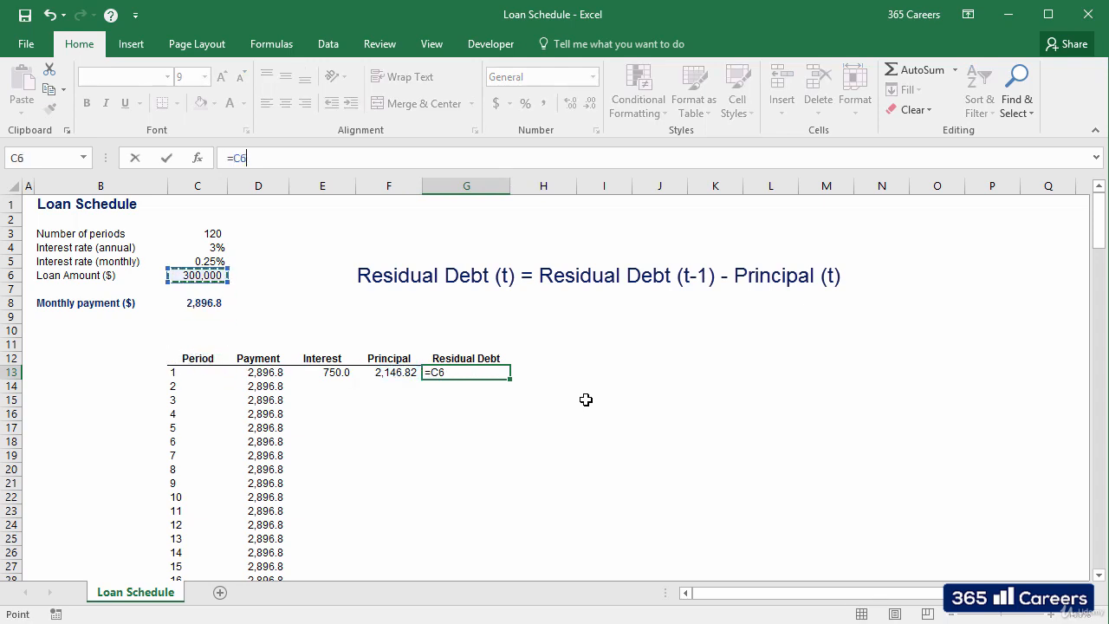
{"action": "type", "text": "-"}
{"action": "key", "text": "Left"}
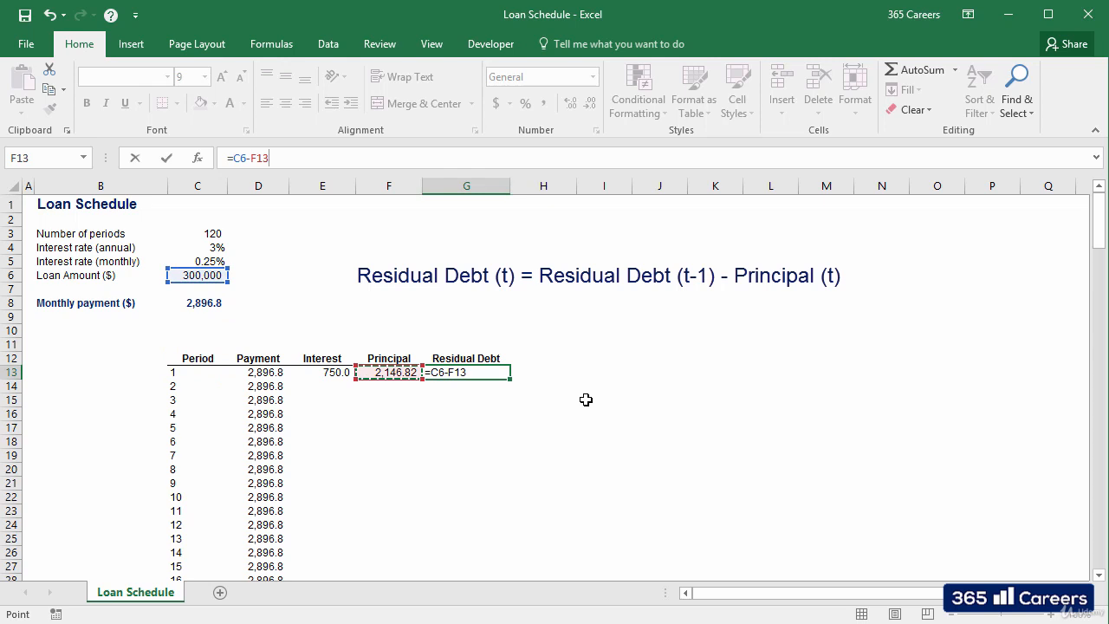
{"action": "key", "text": "ctrl+Return"}
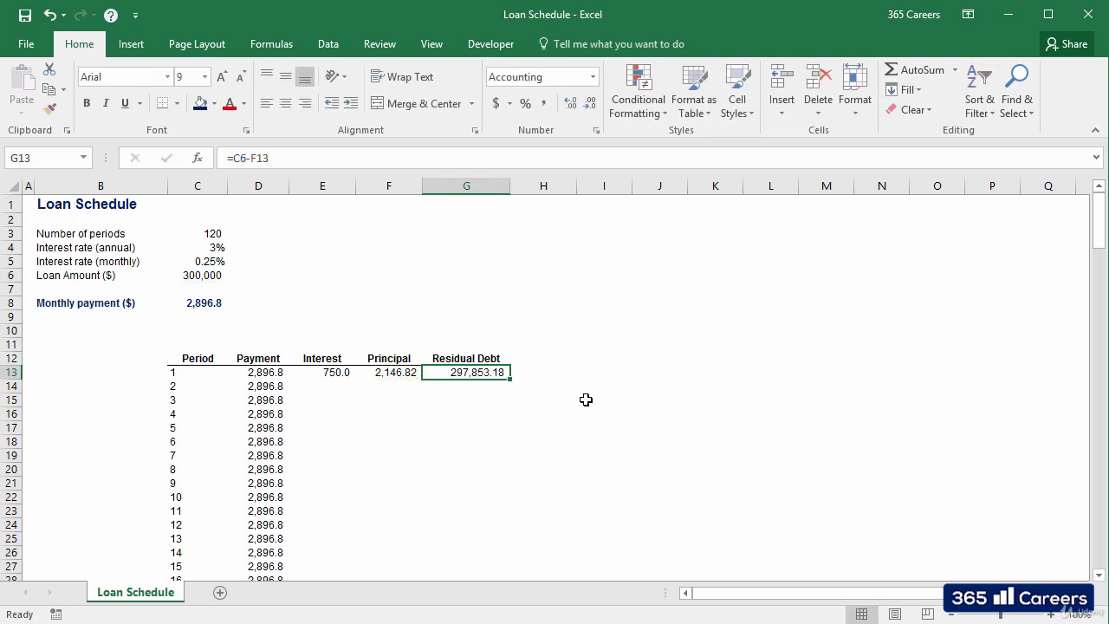
Step: Calculate the second period's interest in E14 from the fixed monthly rate and the previous residual debt with =$C$5*G13
{"action": "key", "text": "Down"}
{"action": "key", "text": "Left"}
{"action": "key", "text": "Left"}
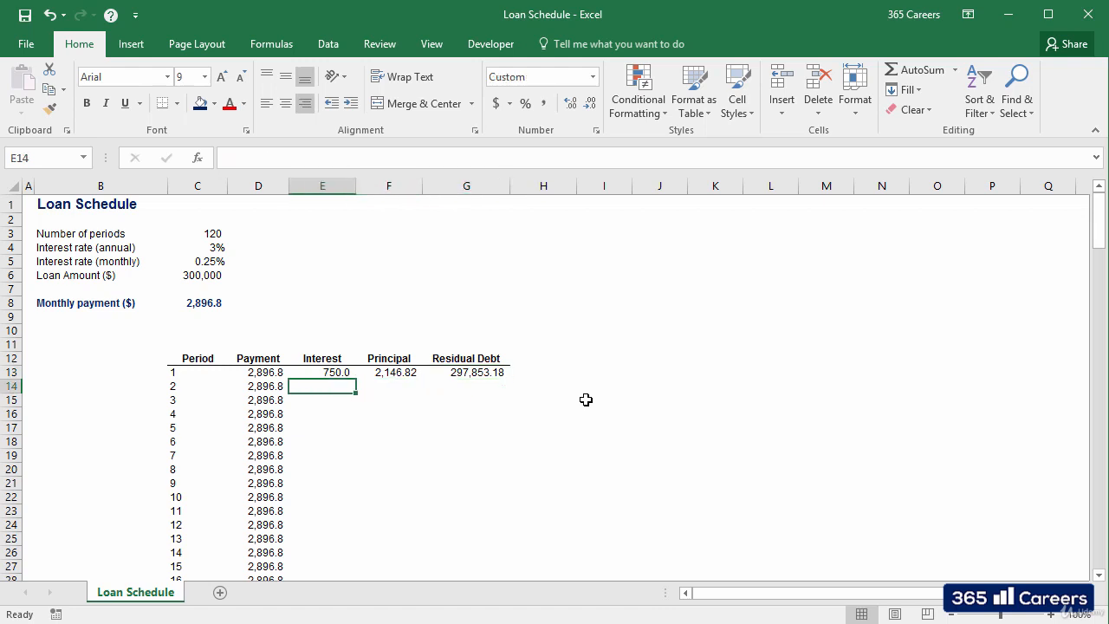
{"action": "type", "text": "="}
{"action": "key", "text": "Left"}
{"action": "key", "text": "Left"}
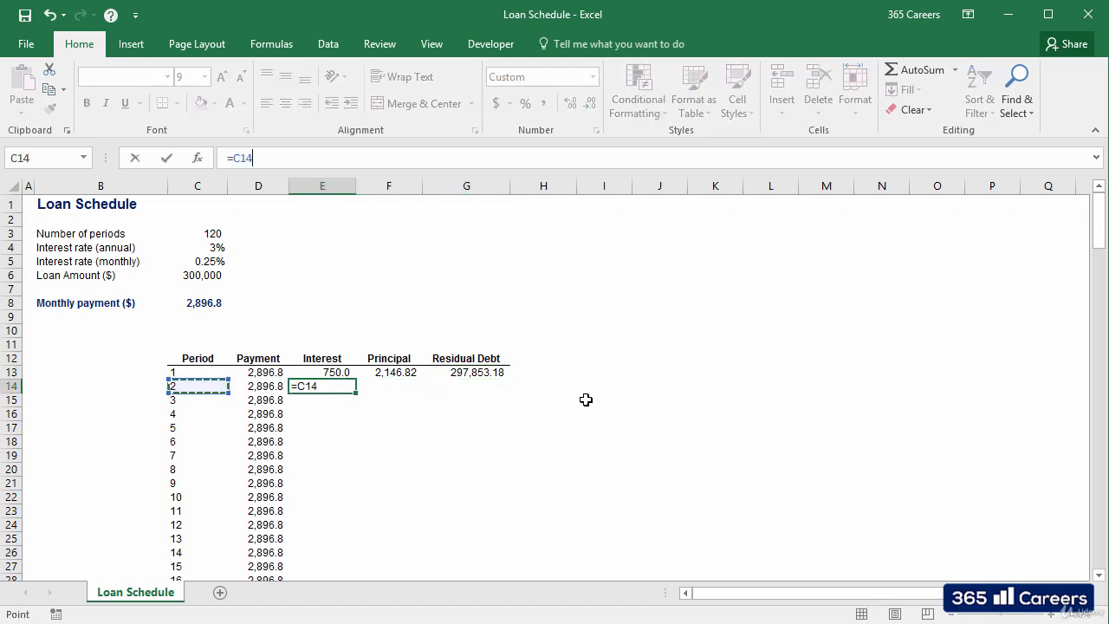
{"action": "key", "text": "Up"}
{"action": "key", "text": "Up"}
{"action": "key", "text": "Up"}
{"action": "key", "text": "Up"}
{"action": "key", "text": "Up"}
{"action": "key", "text": "Up"}
{"action": "key", "text": "Up"}
{"action": "key", "text": "Up"}
{"action": "key", "text": "Up"}
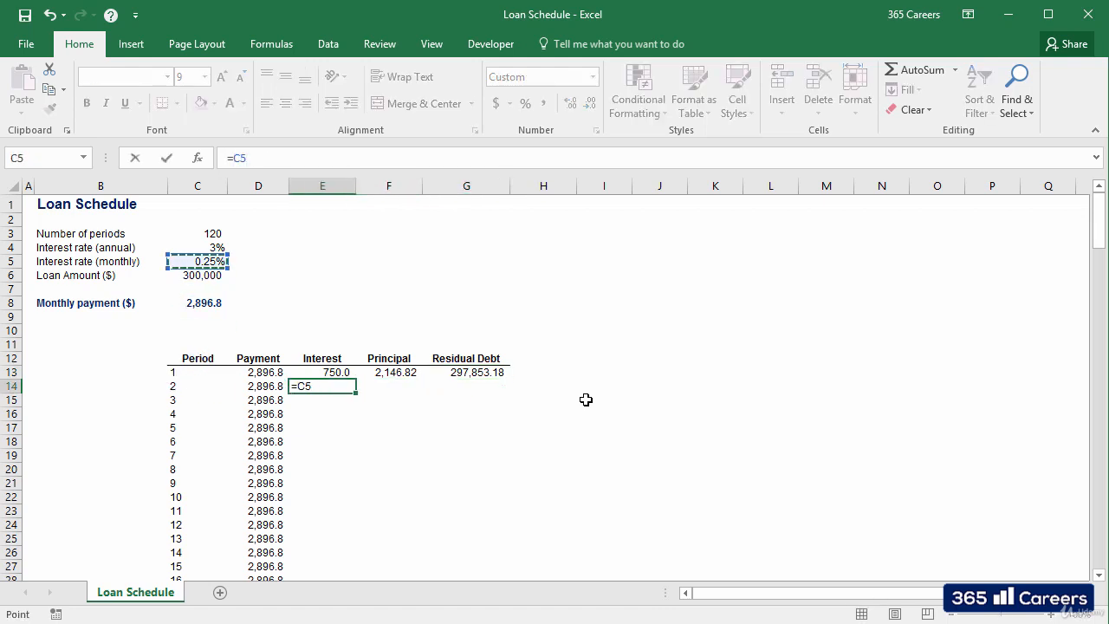
{"action": "key", "text": "F4"}
{"action": "type", "text": "*"}
{"action": "key", "text": "Up"}
{"action": "key", "text": "Right"}
{"action": "key", "text": "Right"}
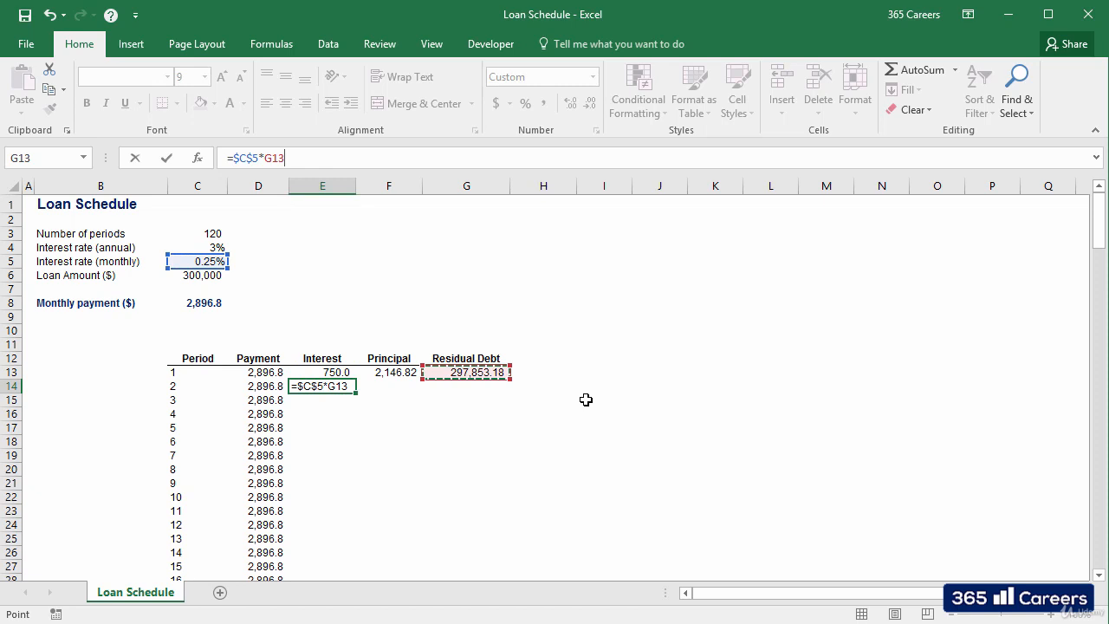
{"action": "key", "text": "ctrl+Return"}
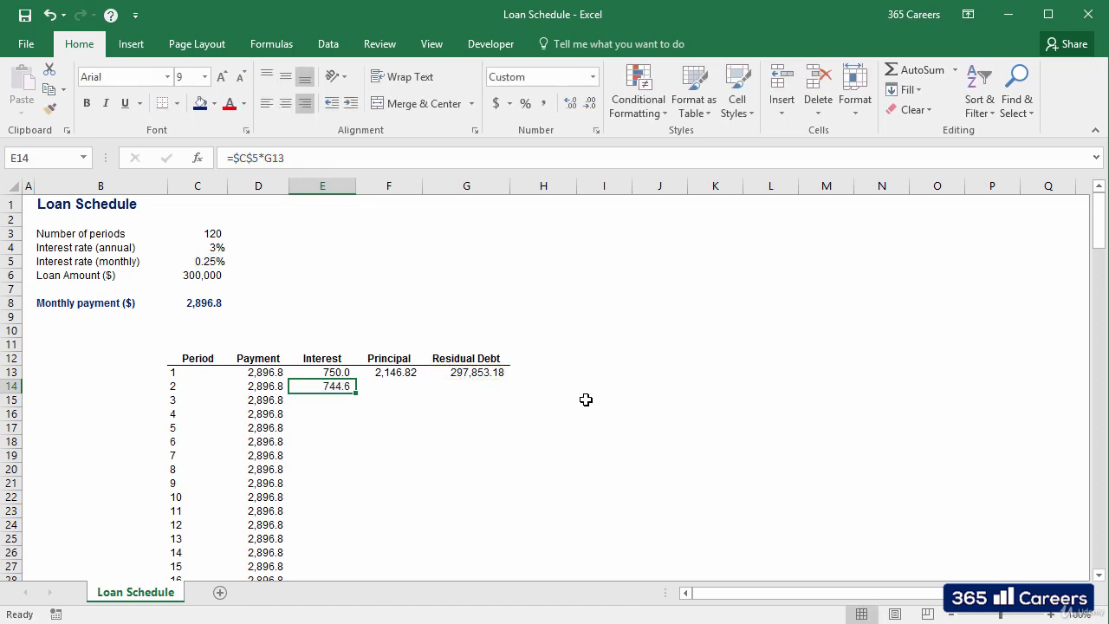
Step: Calculate the second period's principal in F14 as payment minus interest with =D14-E14
{"action": "key", "text": "Right"}
{"action": "type", "text": "="}
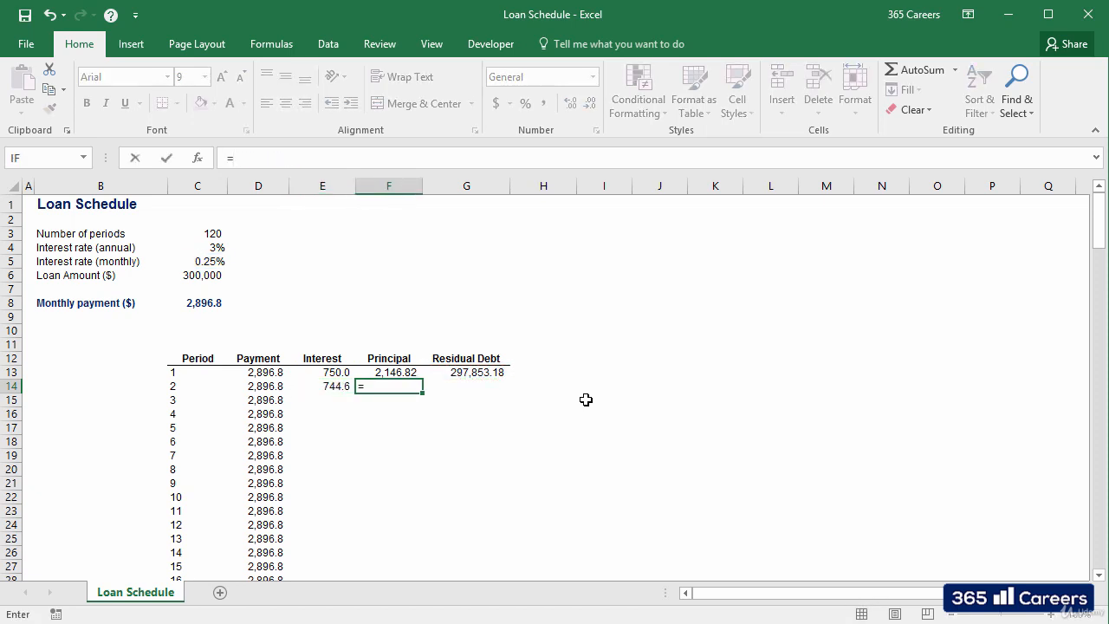
{"action": "key", "text": "Left"}
{"action": "key", "text": "Left"}
{"action": "type", "text": "-"}
{"action": "key", "text": "Left"}
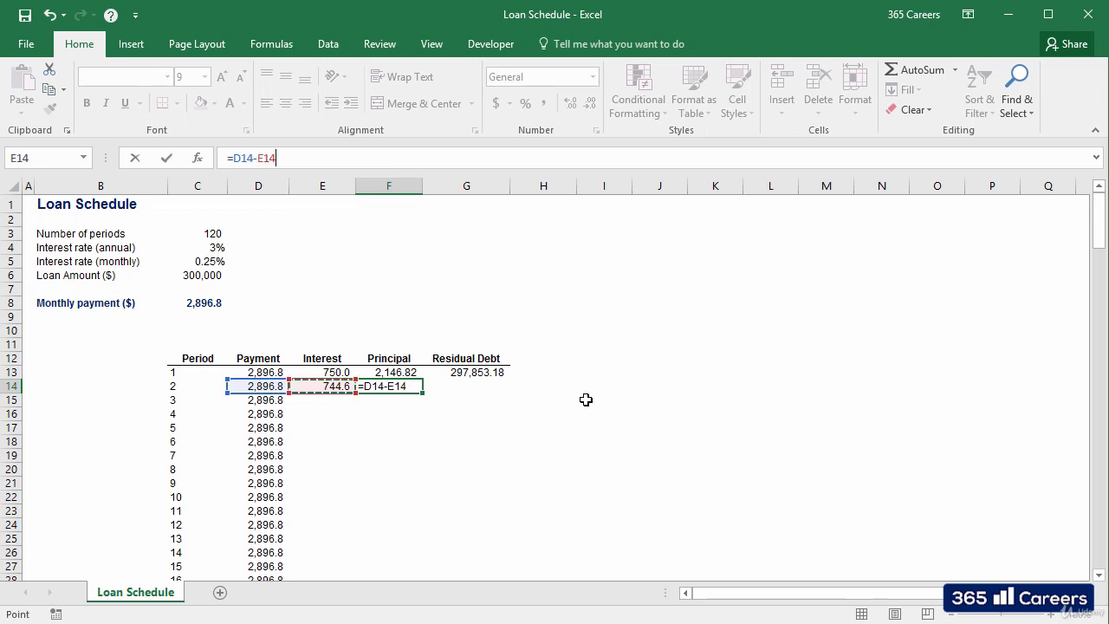
{"action": "key", "text": "ctrl+Return"}
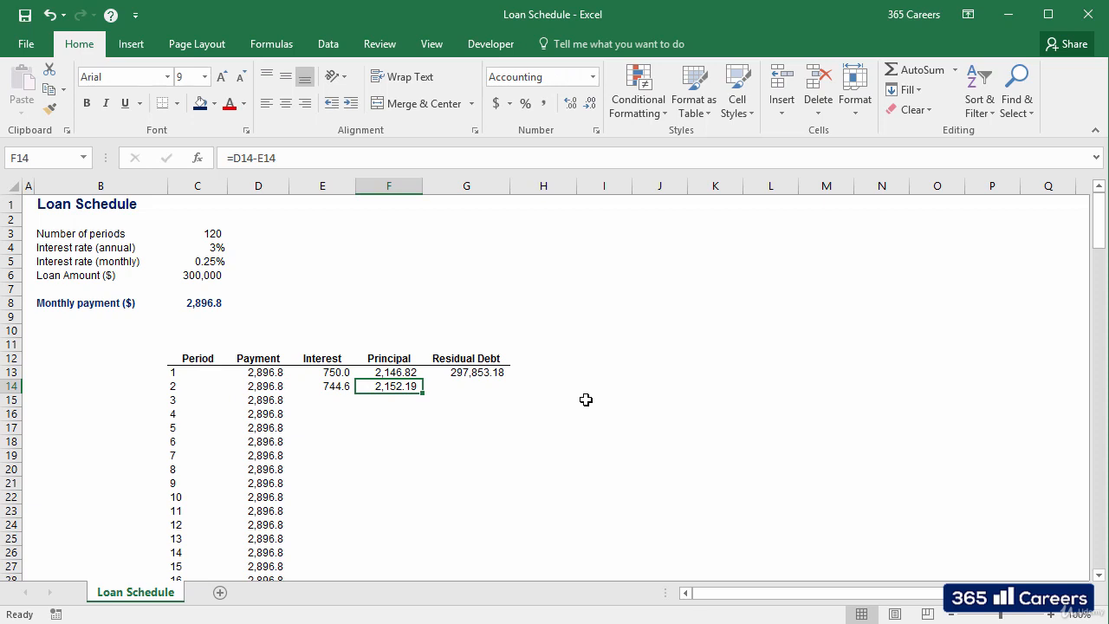
Step: Calculate the second period's residual debt in G14 as previous residual debt minus principal with =G13-F14
{"action": "key", "text": "Right"}
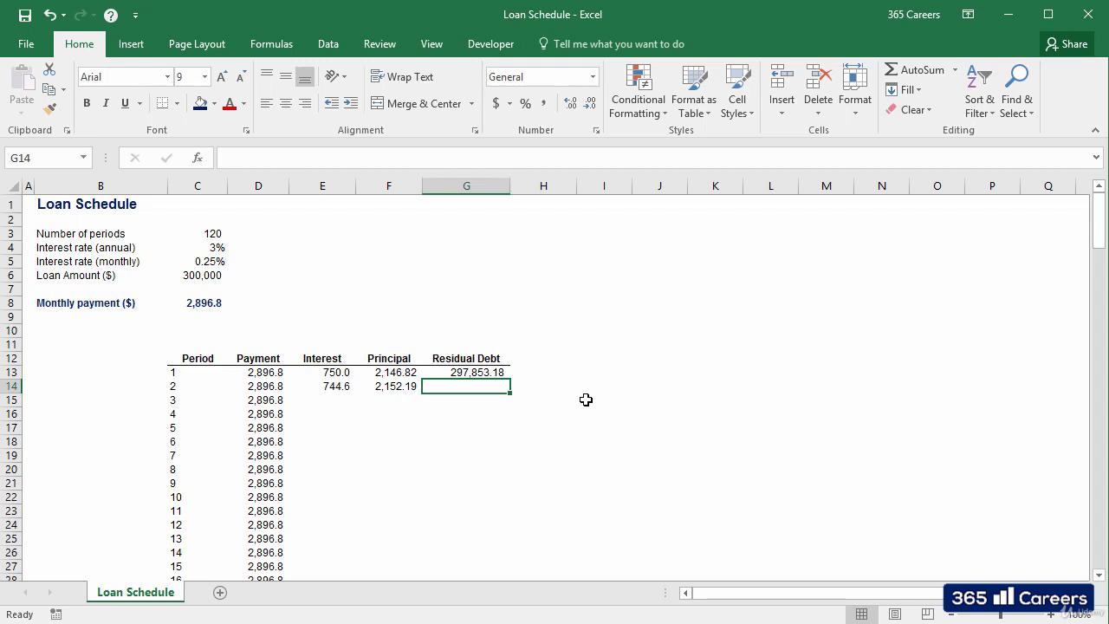
{"action": "type", "text": "="}
{"action": "key", "text": "Up"}
{"action": "type", "text": "-"}
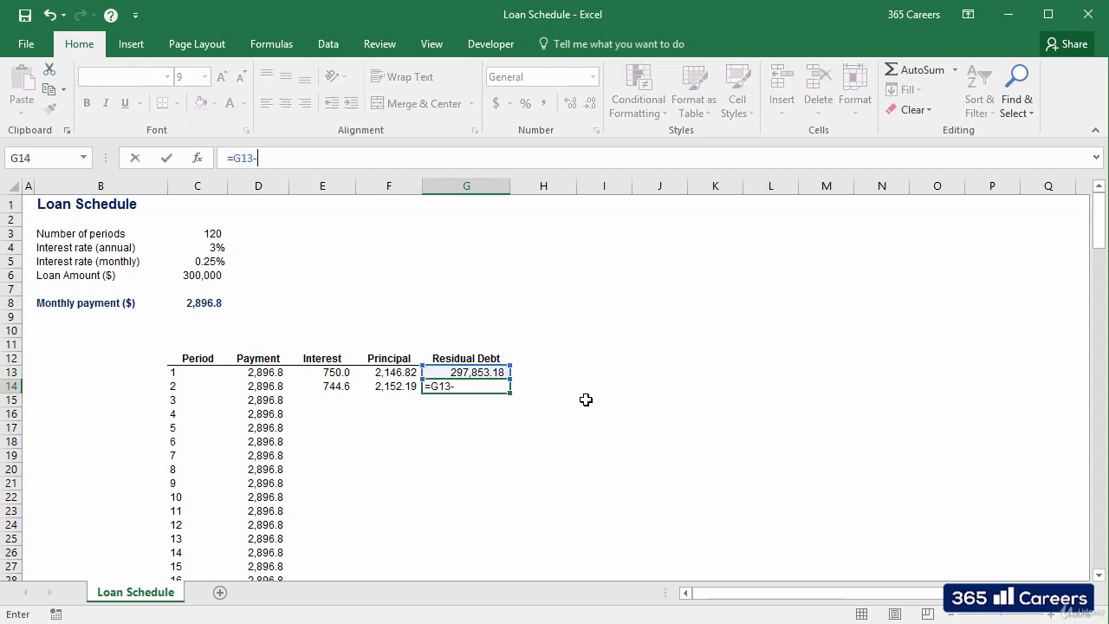
{"action": "key", "text": "Left"}
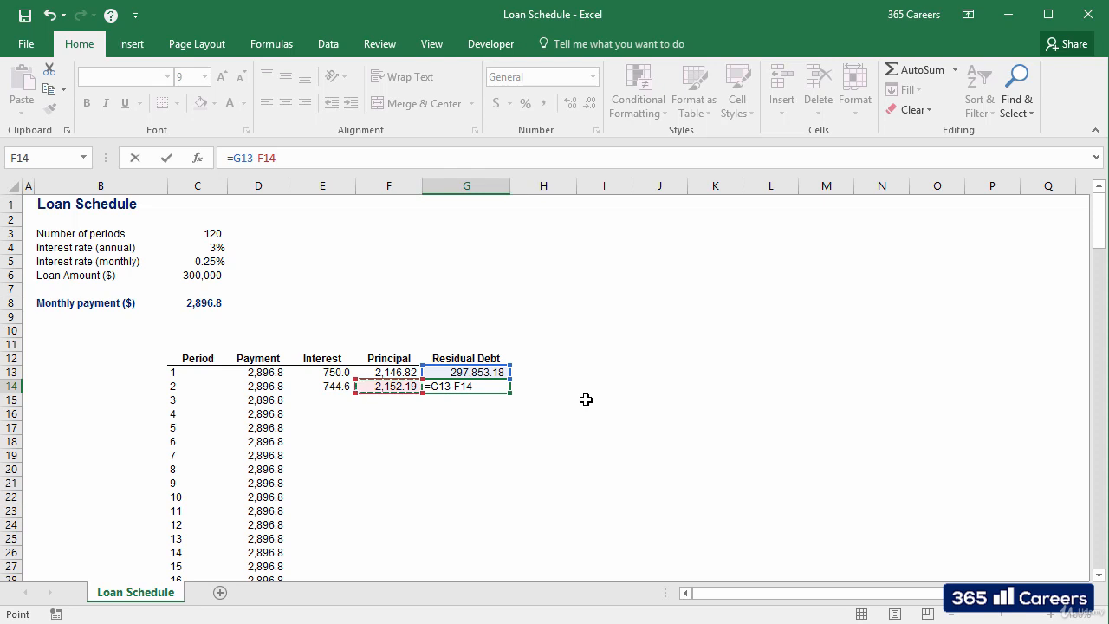
{"action": "key", "text": "ctrl+Return"}
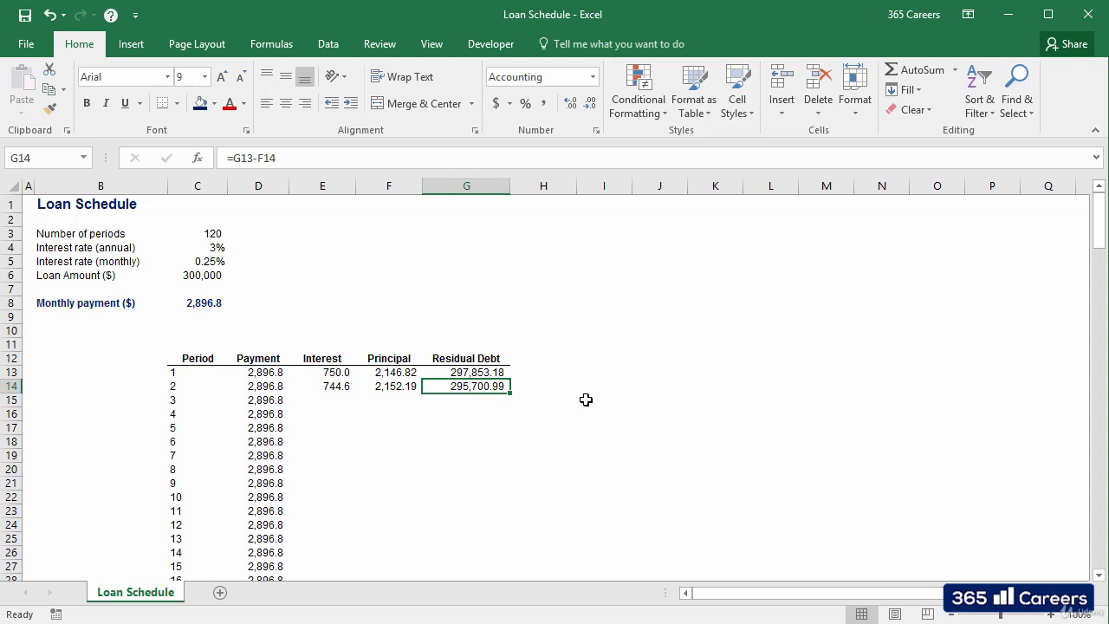
Step: Fill the interest, principal and residual debt formulas in E14:G14 down to period 120
{"action": "key", "text": "shift+Left"}
{"action": "key", "text": "shift+Left"}
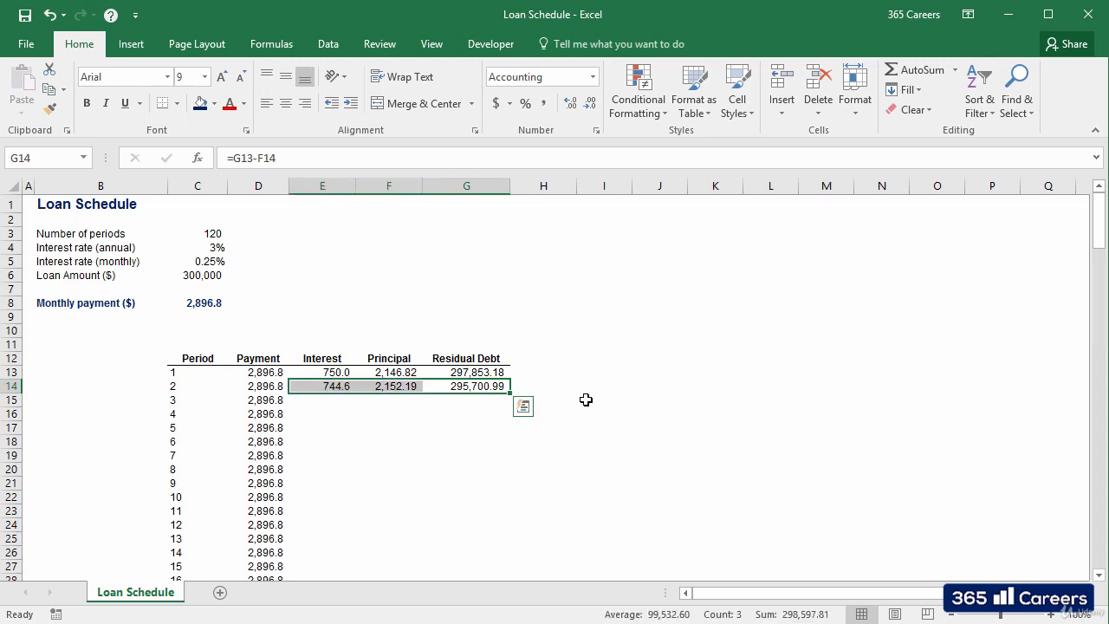
{"action": "double_click", "coordinate": [511, 393]}
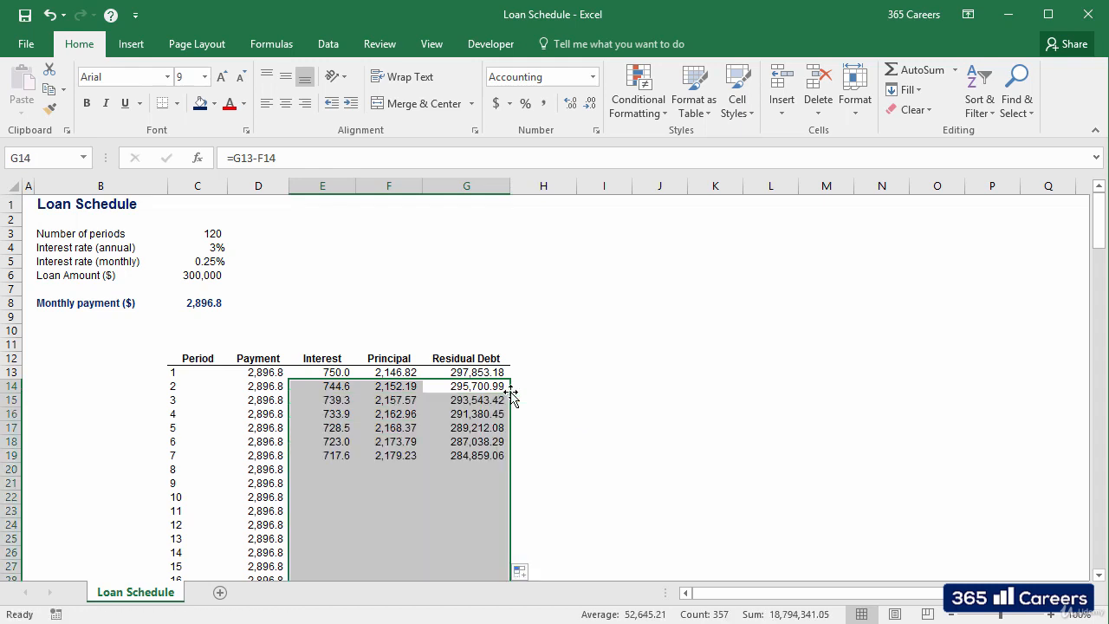
{"action": "left_click", "coordinate": [540, 387]}
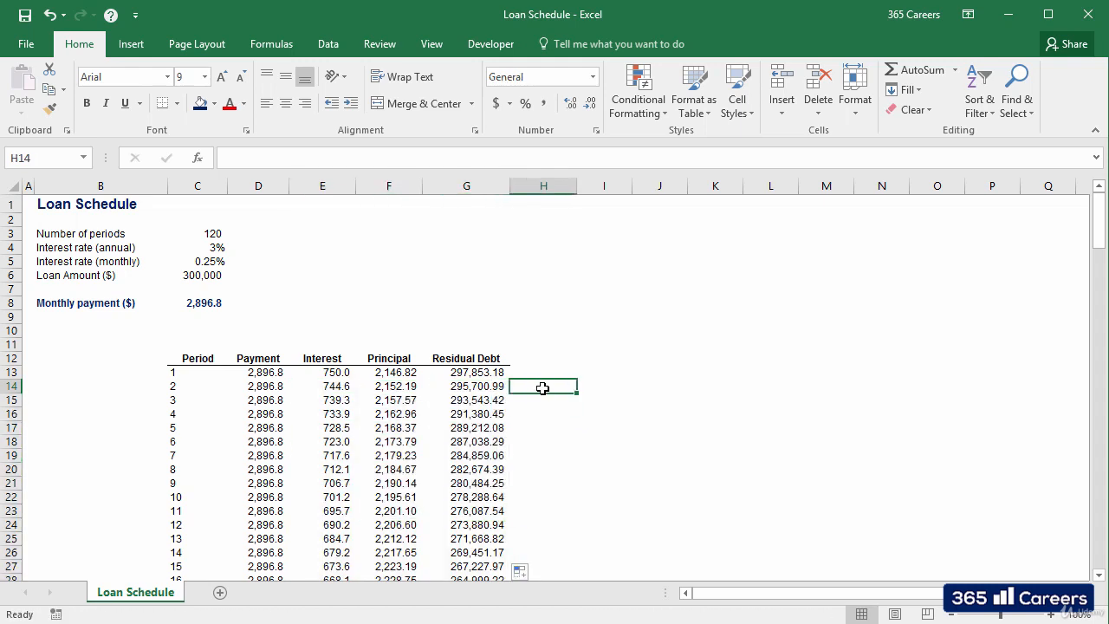
Step: Review the filled schedule down to period 120 and check the final residual debt in G132
{"action": "scroll", "coordinate": [546, 392], "scroll_direction": "down", "scroll_amount": 4}
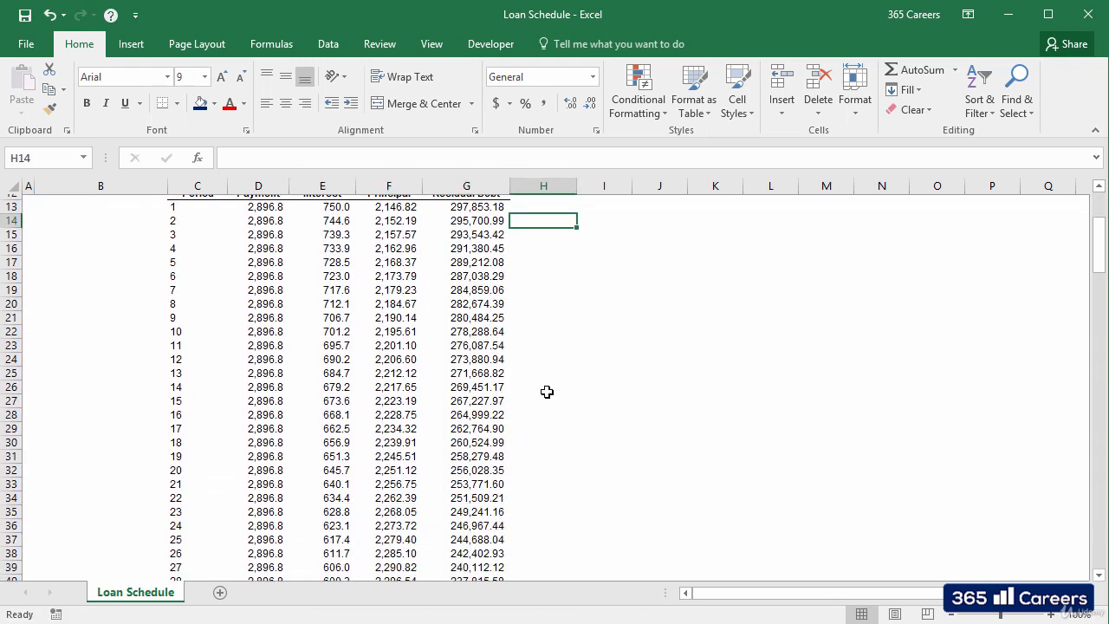
{"action": "scroll", "coordinate": [547, 392], "scroll_direction": "down", "scroll_amount": 6}
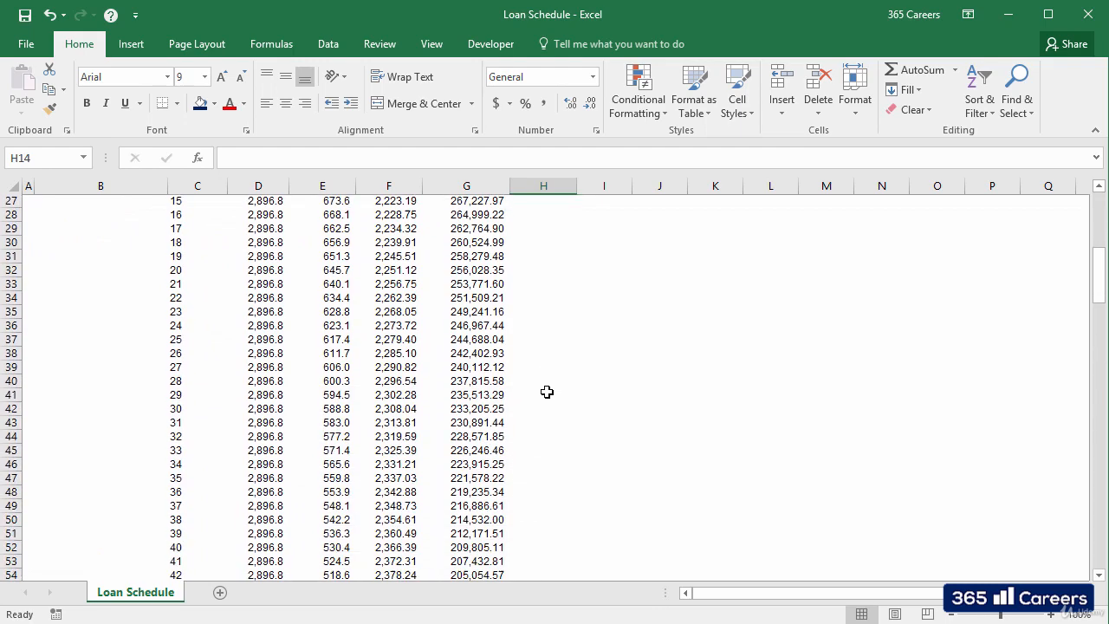
{"action": "scroll", "coordinate": [546, 393], "scroll_direction": "down", "scroll_amount": 8}
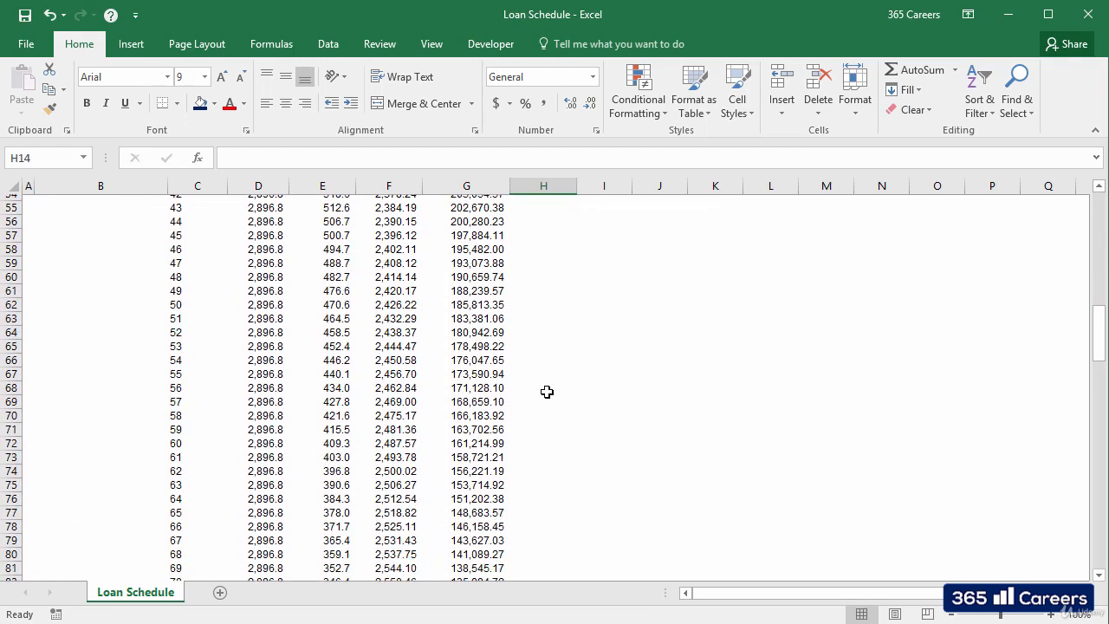
{"action": "scroll", "coordinate": [547, 392], "scroll_direction": "down", "scroll_amount": 14}
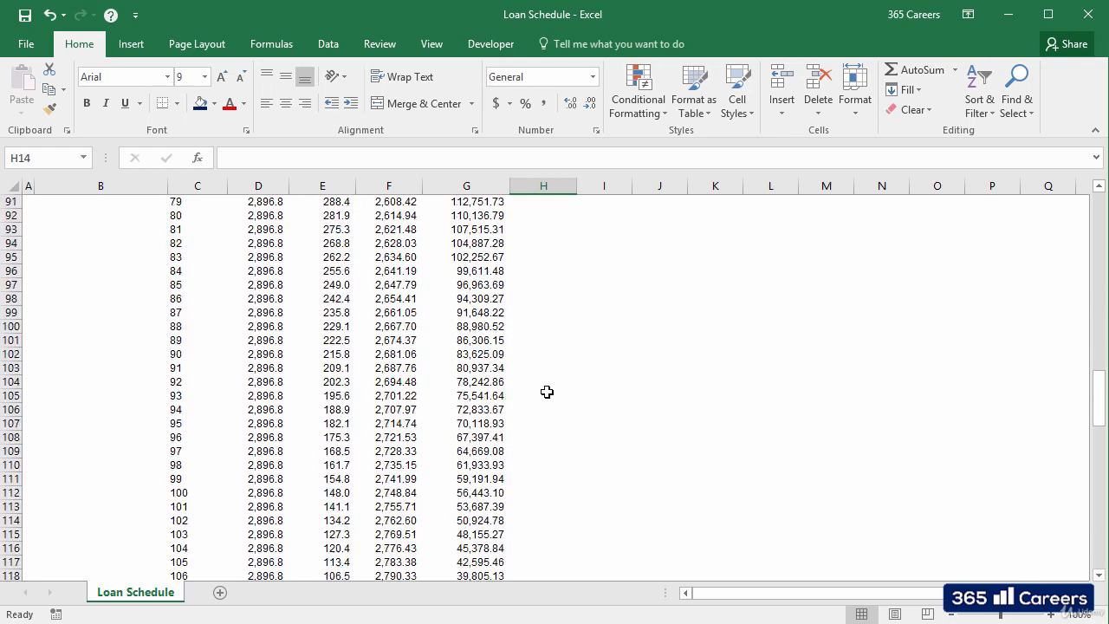
{"action": "scroll", "coordinate": [546, 392], "scroll_direction": "down", "scroll_amount": 9}
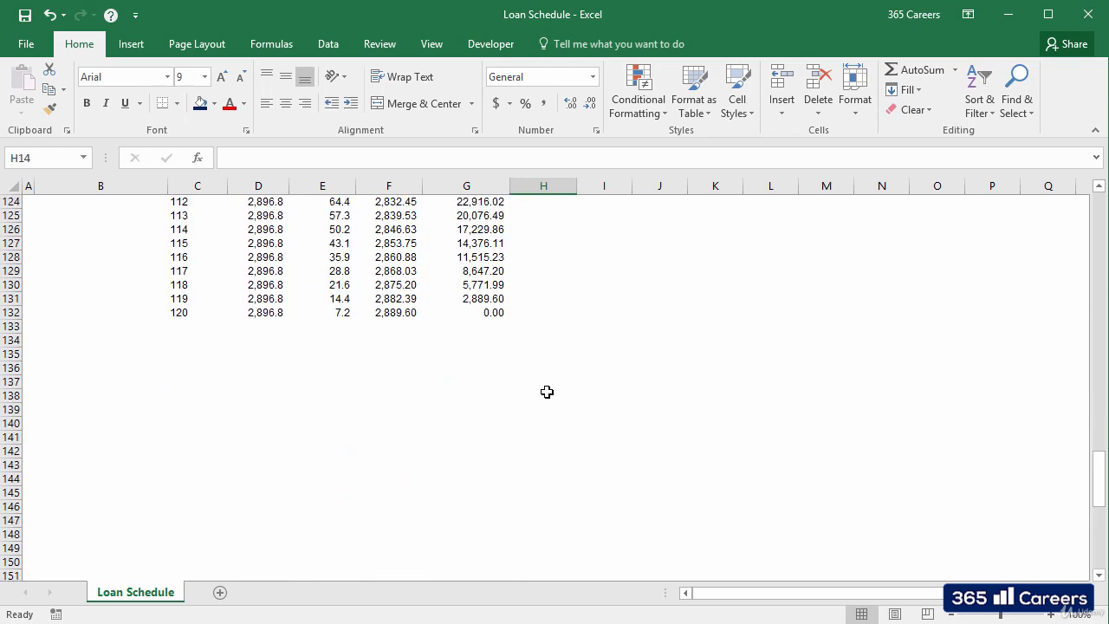
{"action": "scroll", "coordinate": [546, 392], "scroll_direction": "up", "scroll_amount": 3}
{"action": "left_click", "coordinate": [504, 436]}
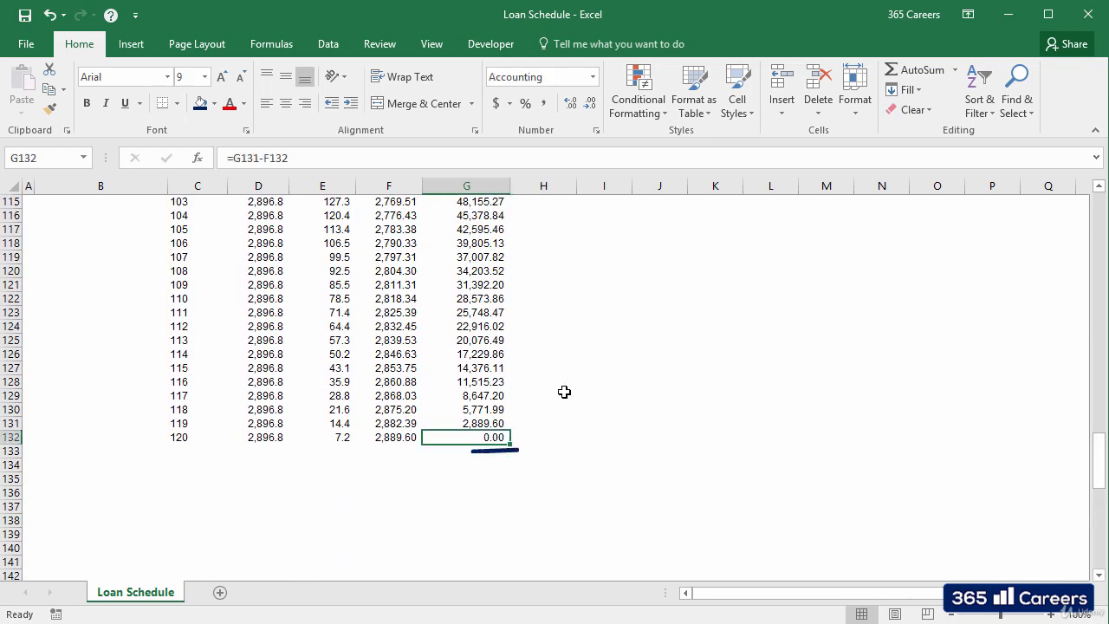